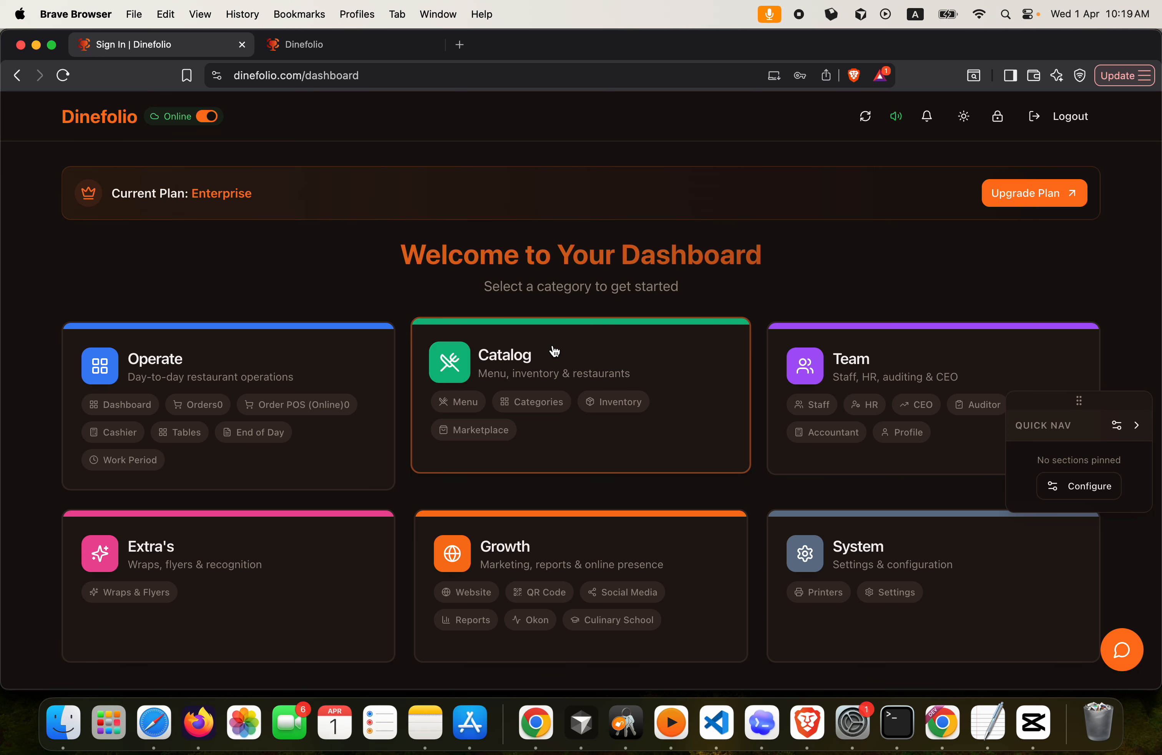
Go from the Catalog category to the Inventory page listing 115 total items
click(616, 404)
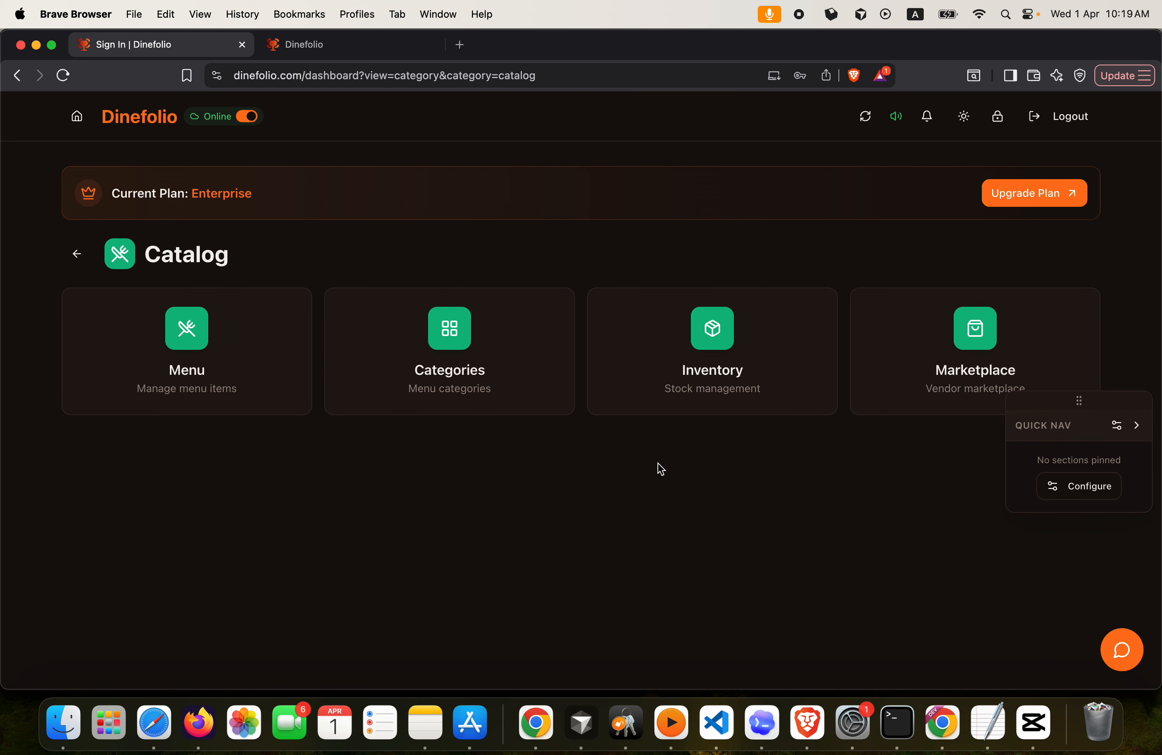
click(738, 344)
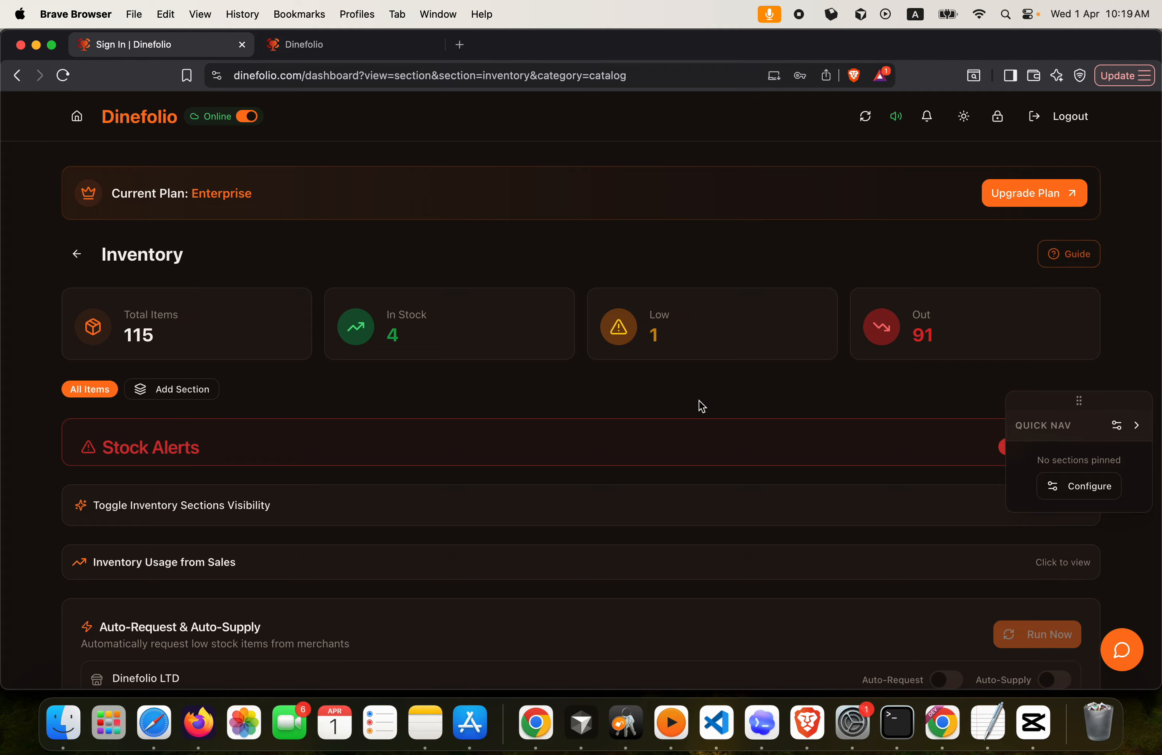
scroll(703, 406, down, 10)
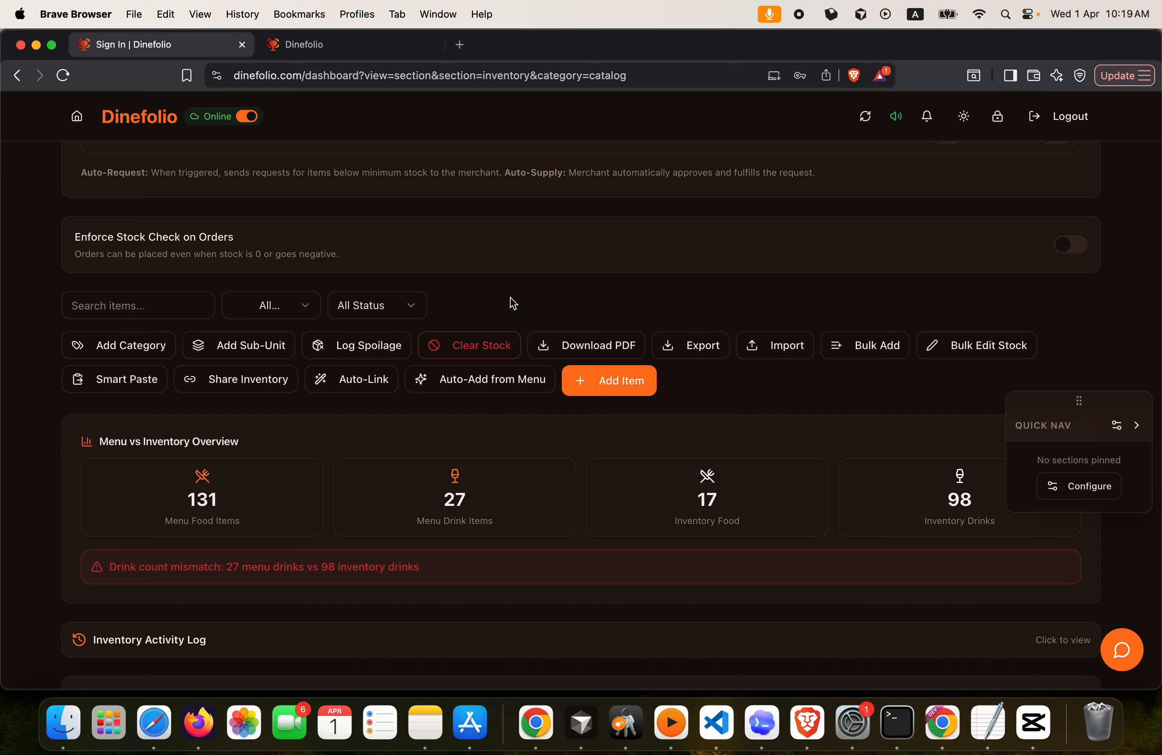
scroll(513, 303, down, 2)
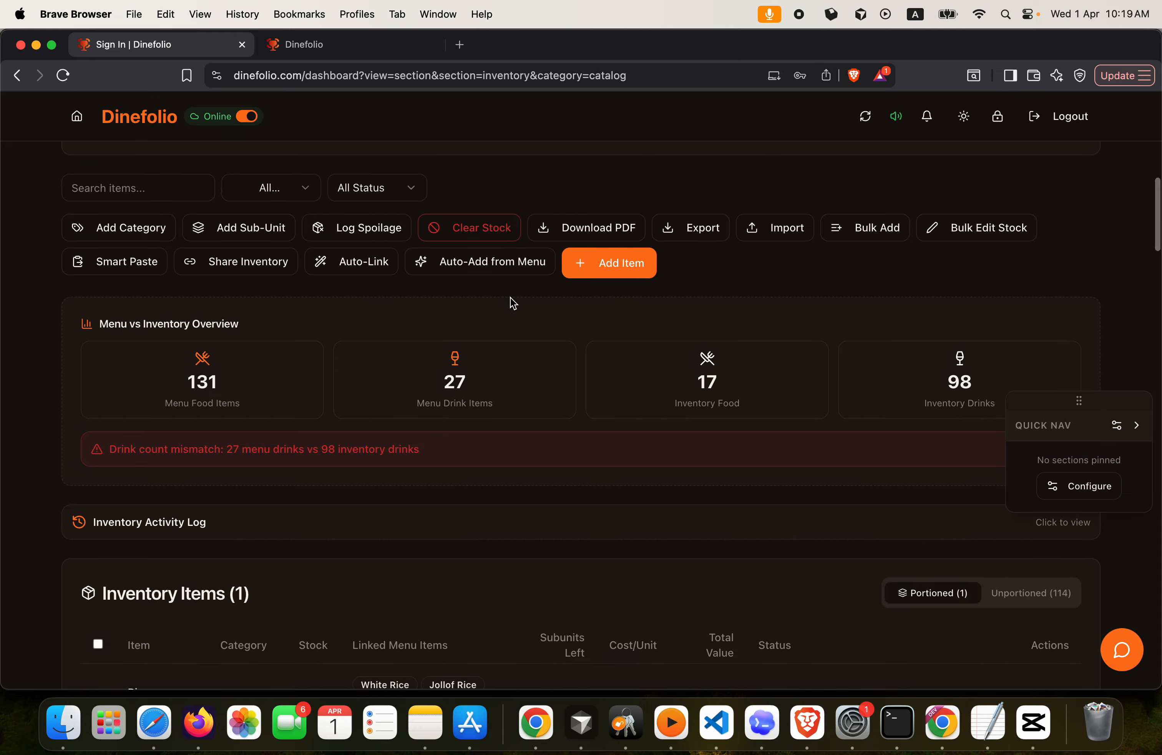
scroll(513, 304, down, 2)
scroll(513, 303, down, 2)
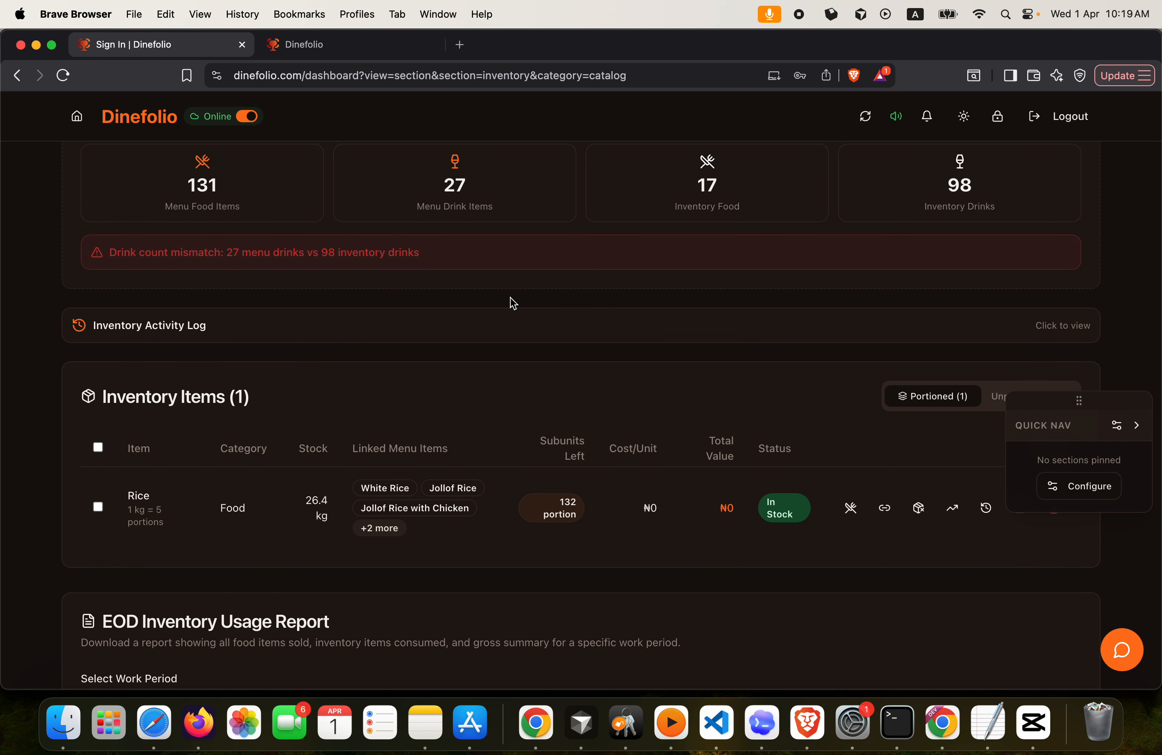
scroll(552, 342, down, 4)
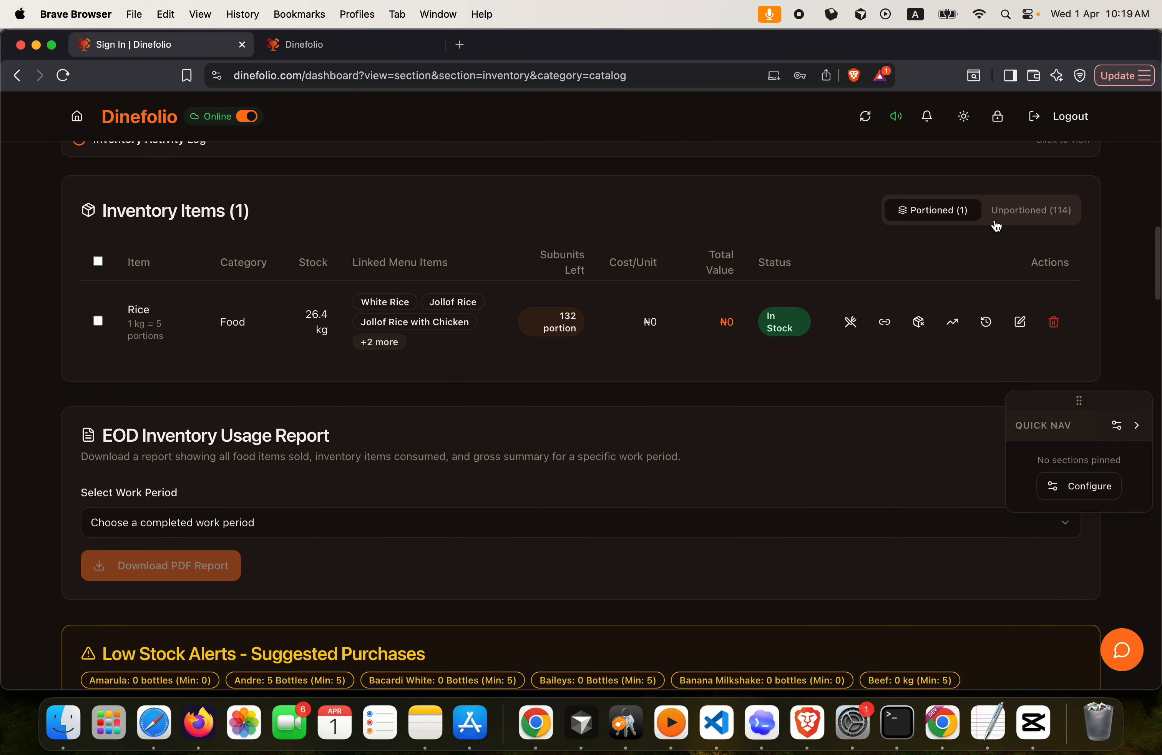
click(1012, 216)
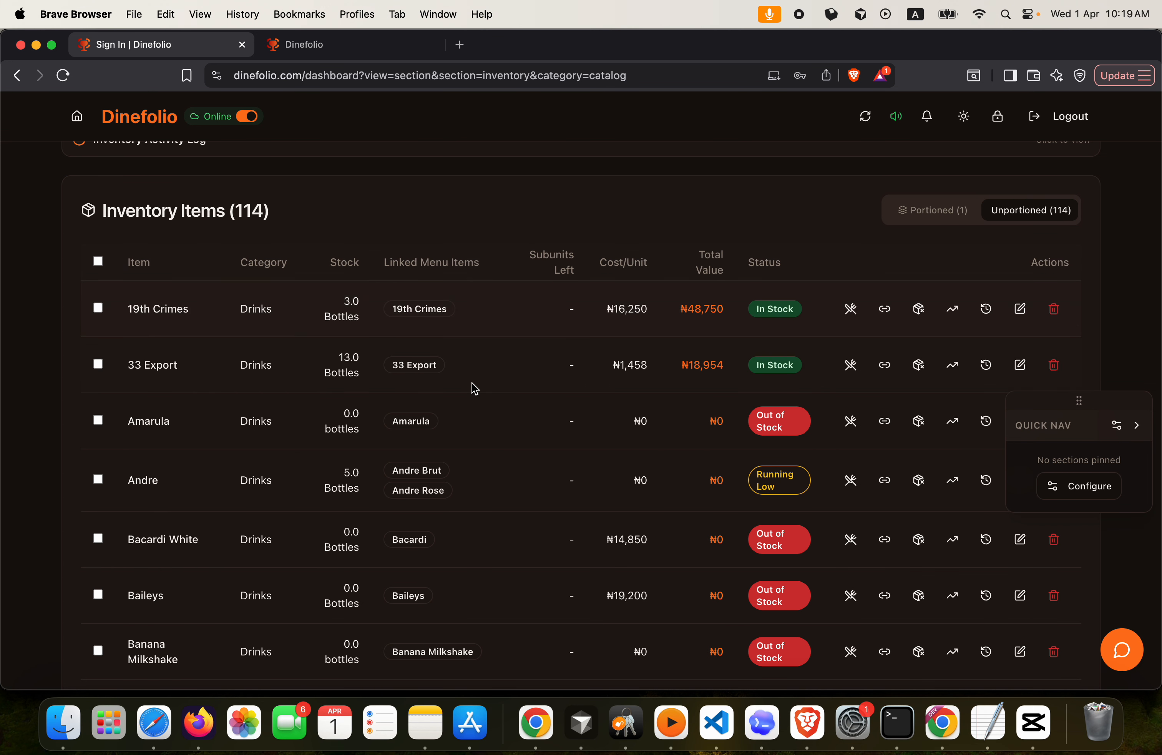
click(954, 308)
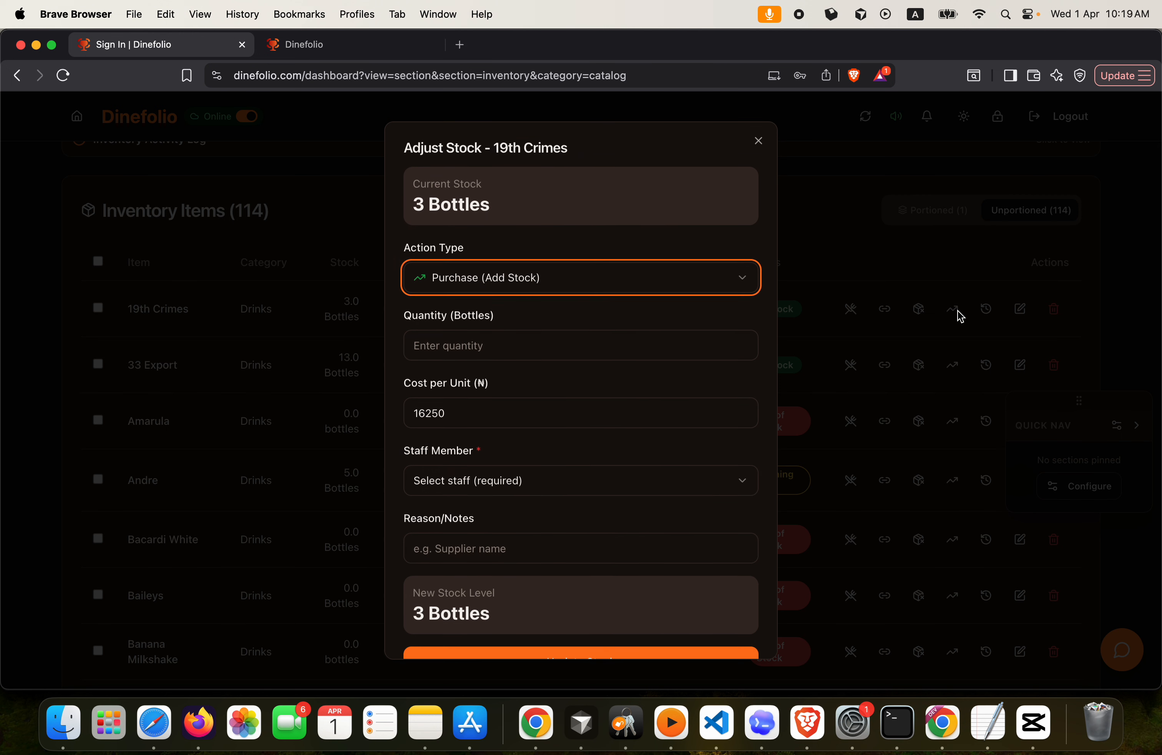
click(843, 248)
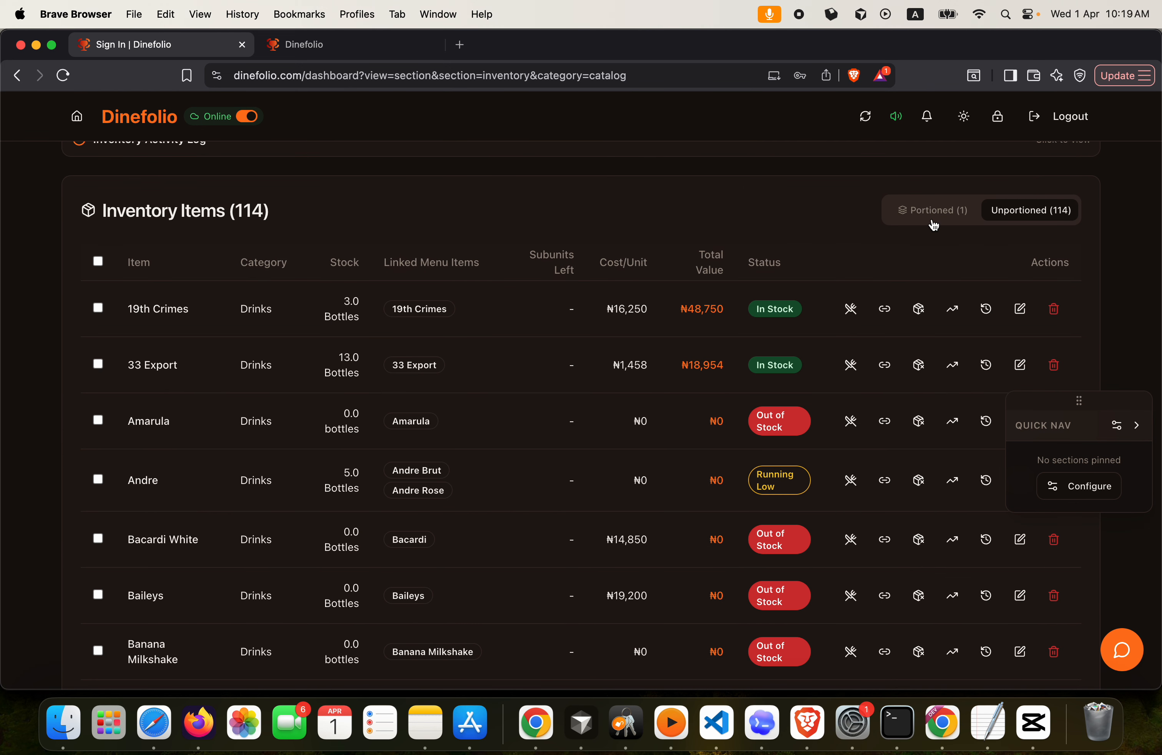
click(944, 215)
scroll(638, 247, up, 5)
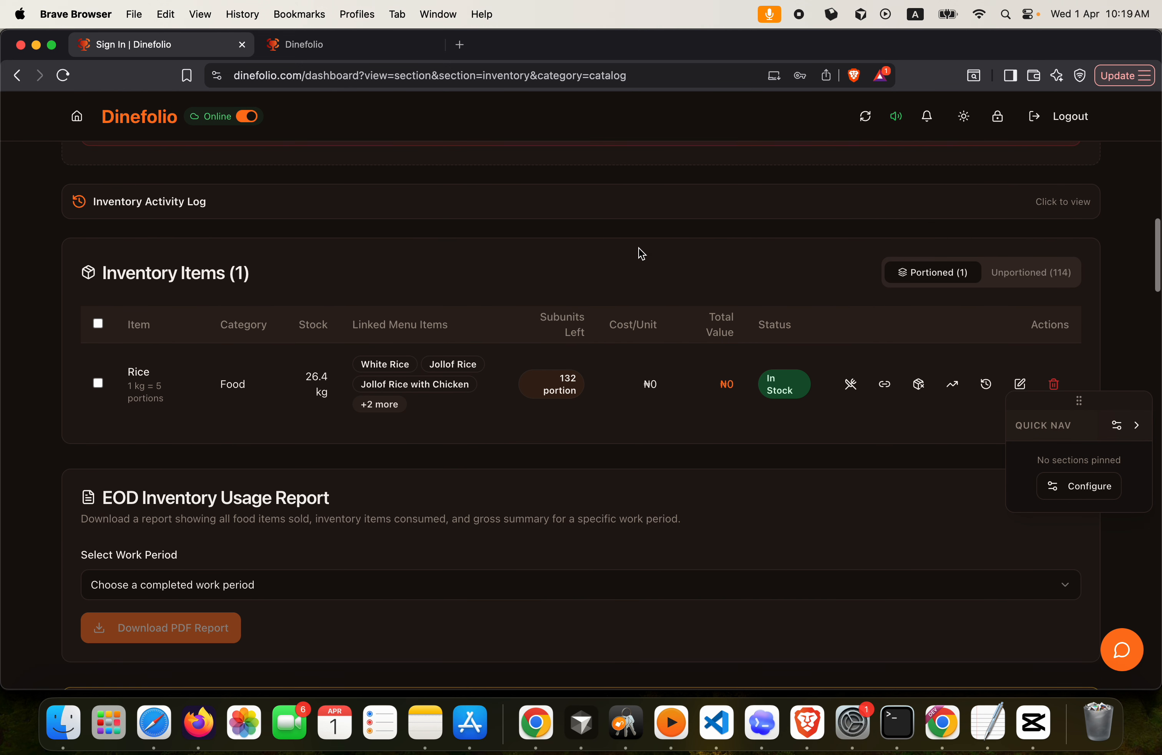
scroll(637, 250, up, 5)
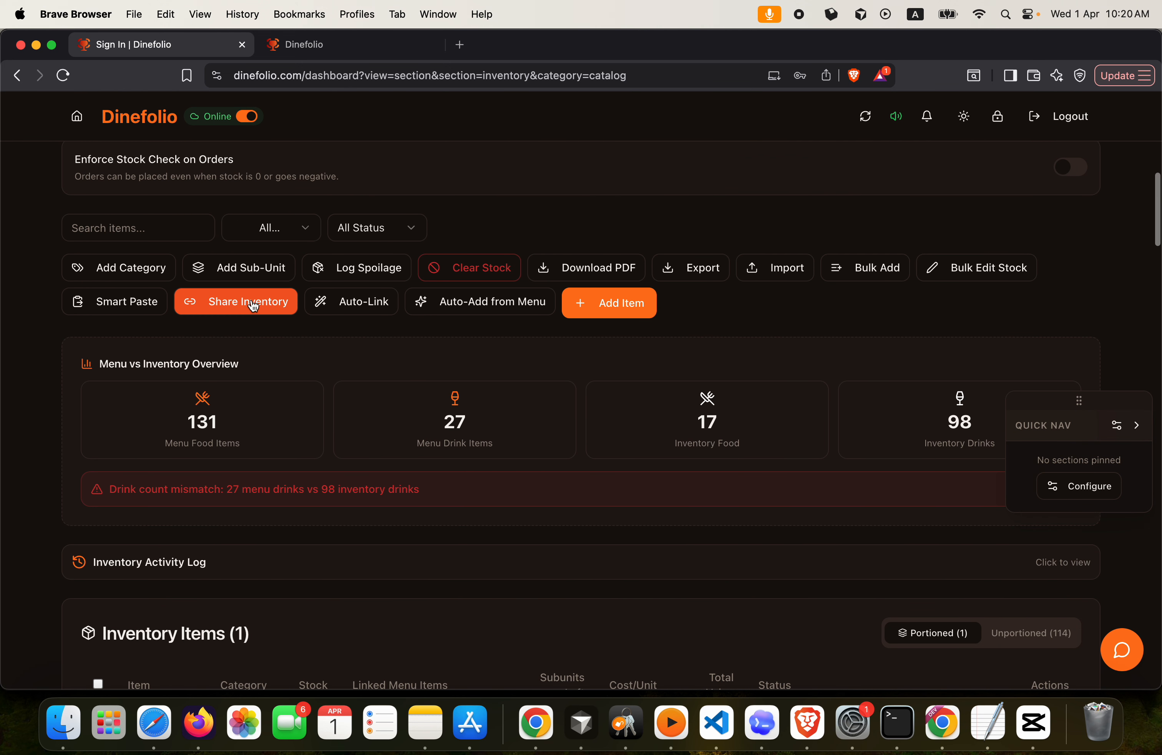
Copy the staff inventory access link from the Share Inventory dialog, then close it
click(244, 307)
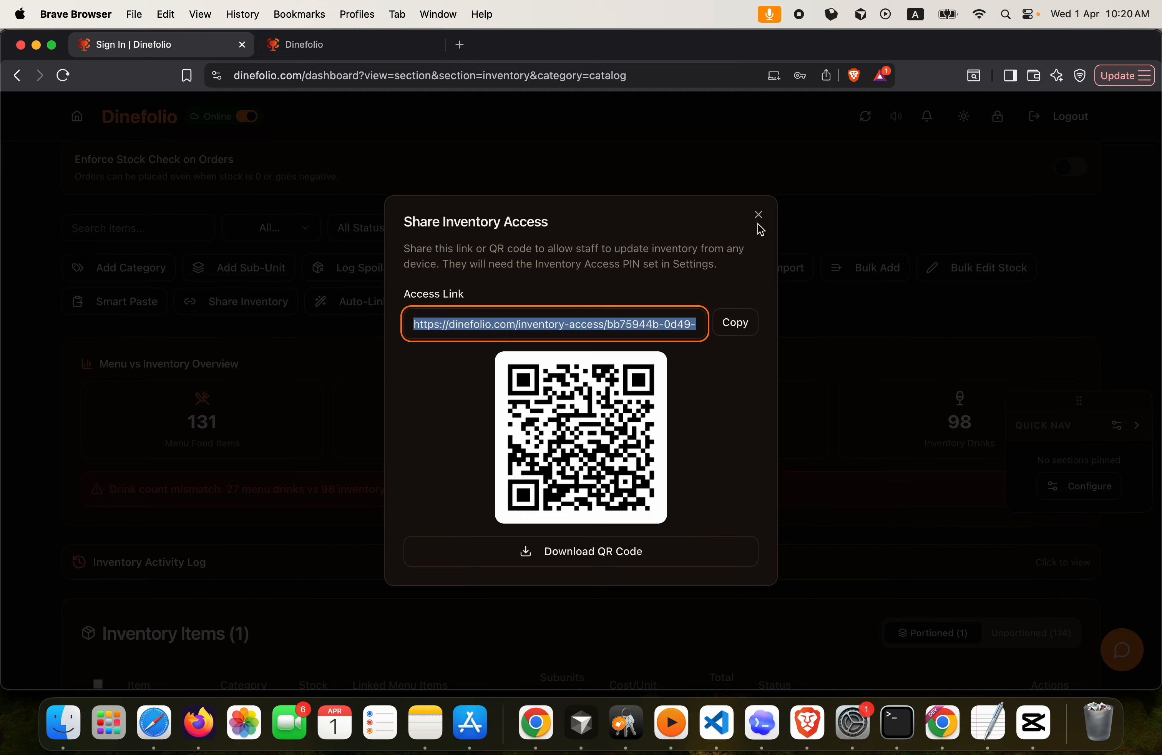
click(734, 322)
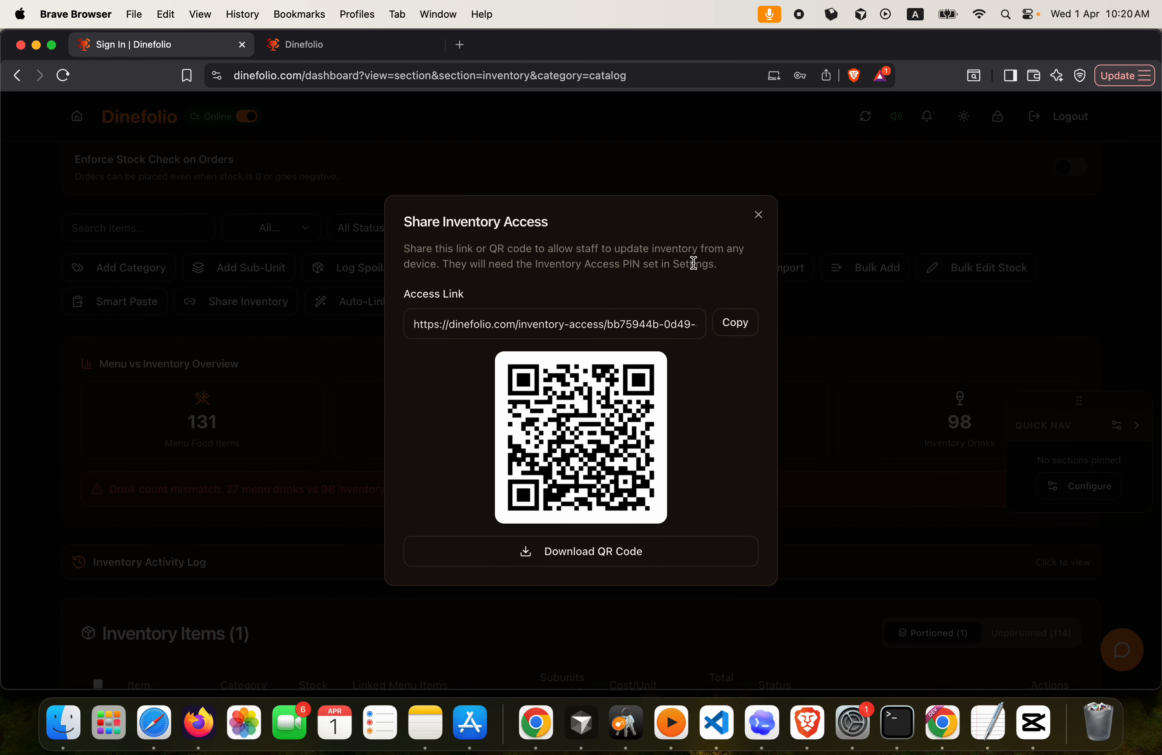
click(759, 215)
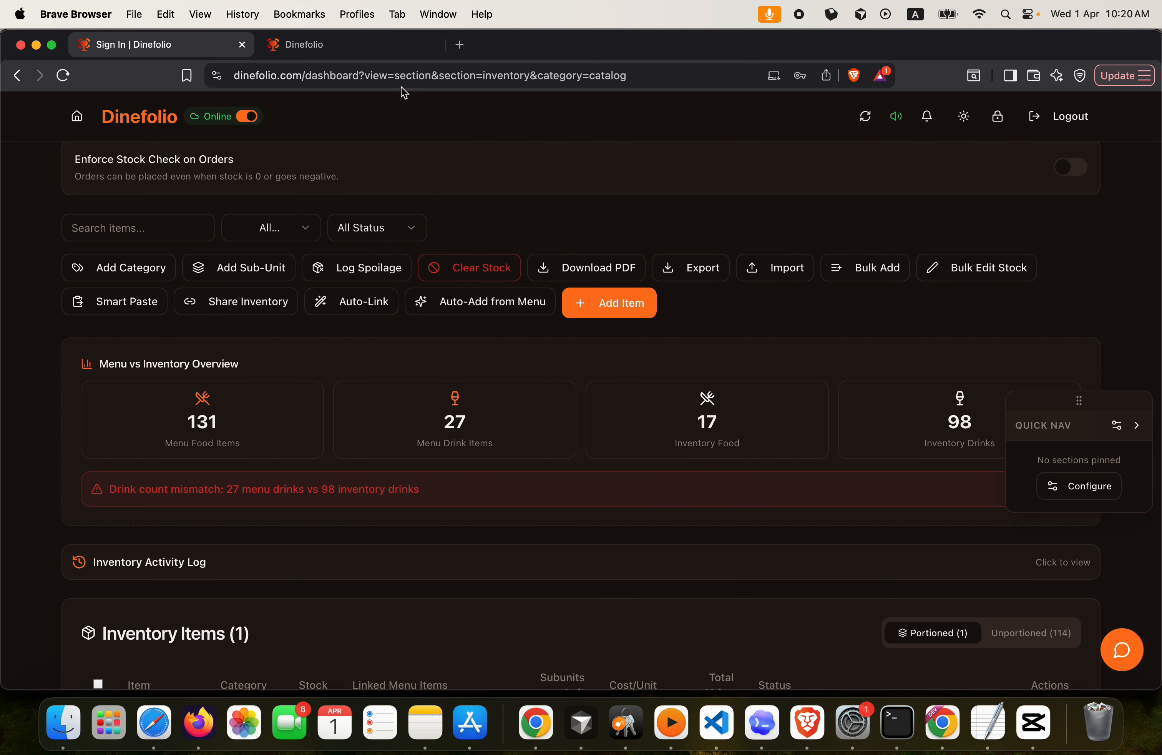
Load the copied inventory access link in a new browser tab
click(351, 50)
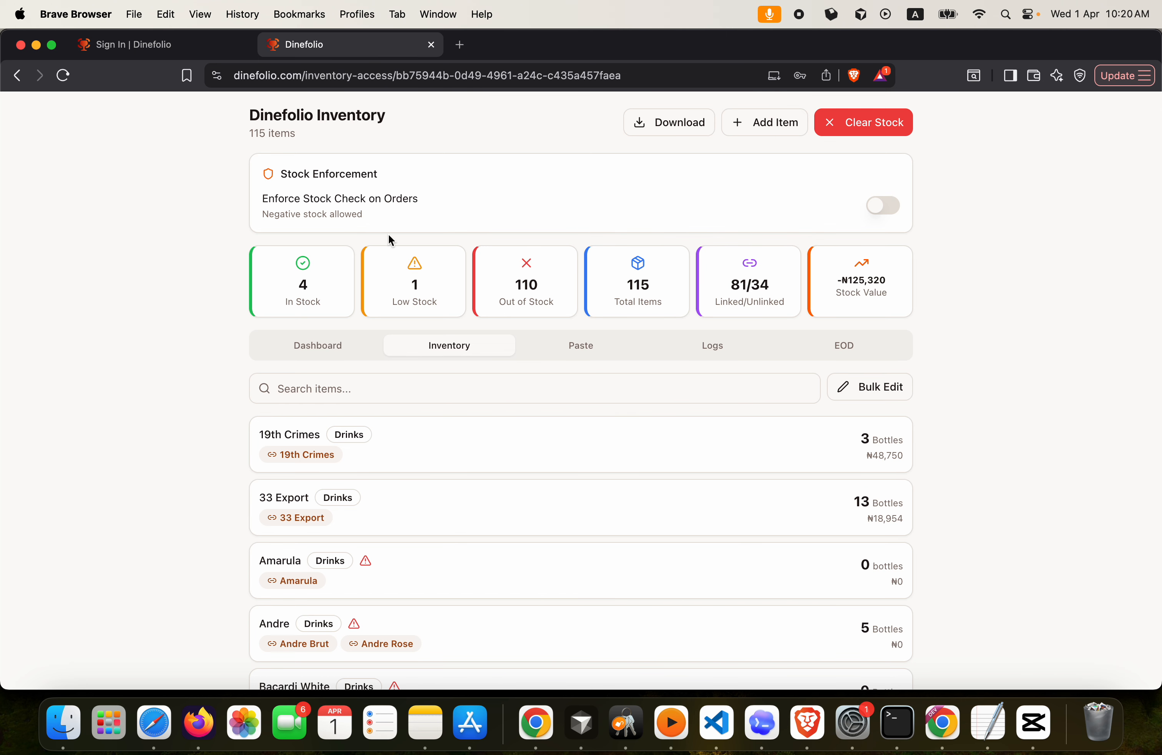
click(460, 46)
click(427, 69)
key(super+v)
key(Return)
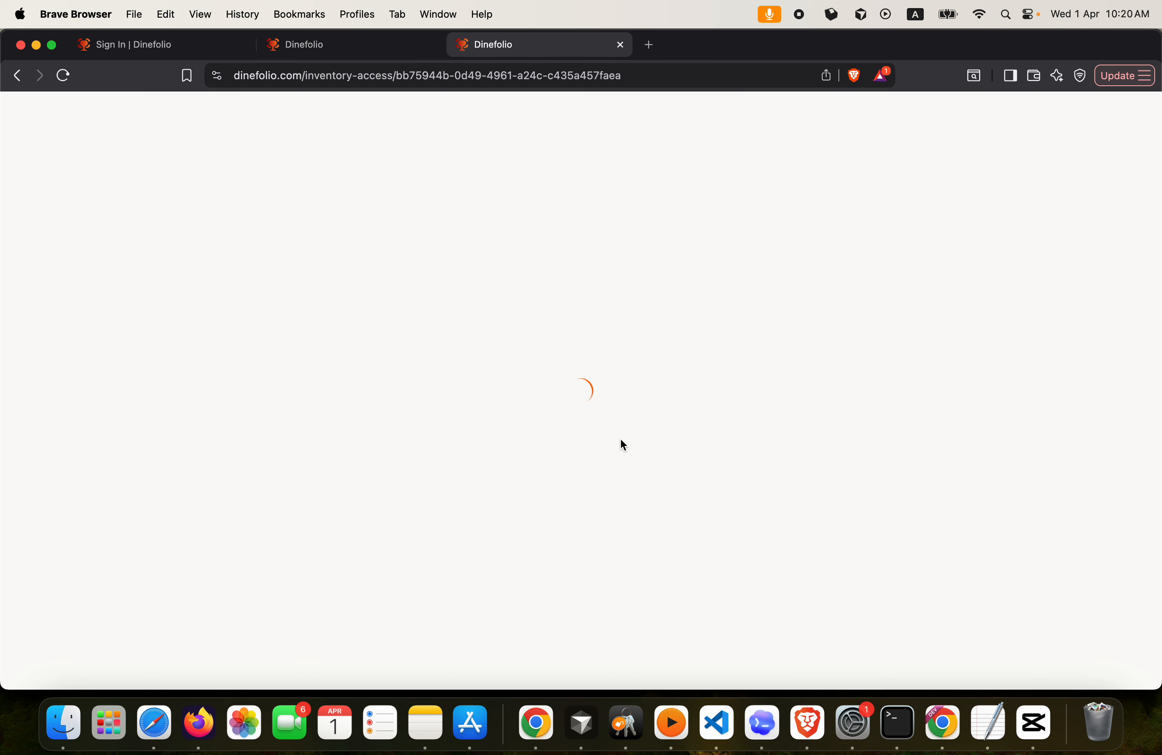
Unlock the 115-item inventory with the access PIN and dismiss the save-password prompt
click(581, 423)
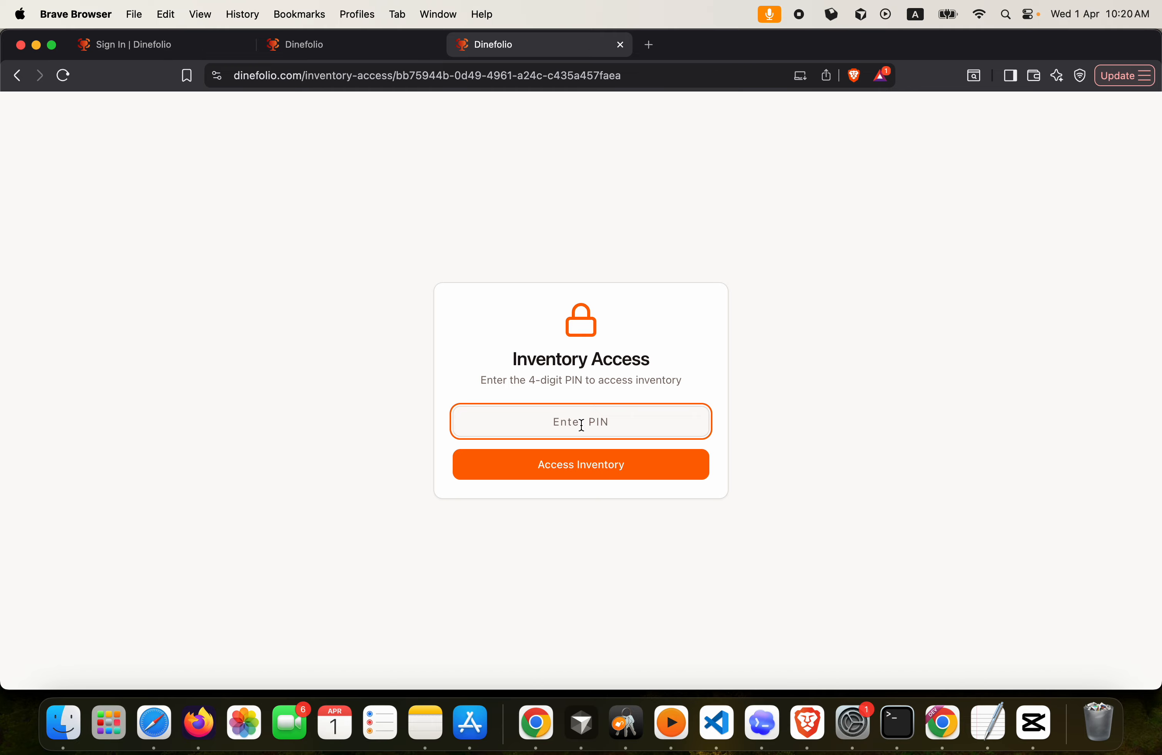
text(123)
click(593, 463)
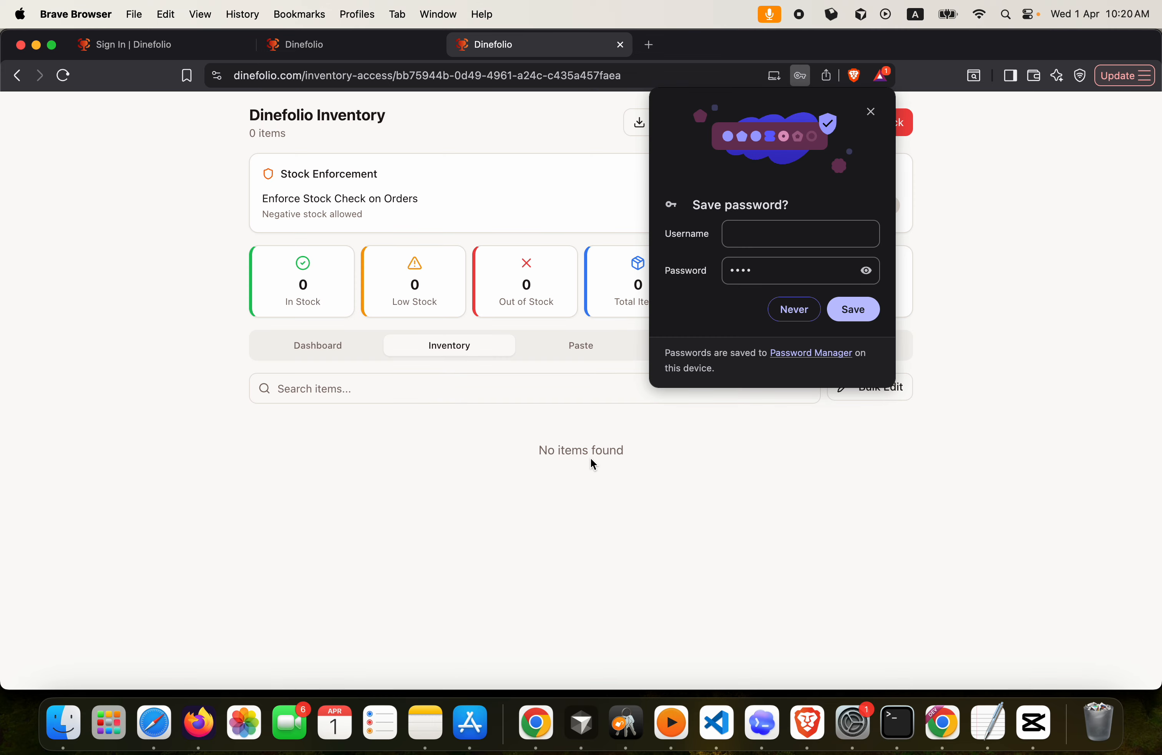
click(872, 112)
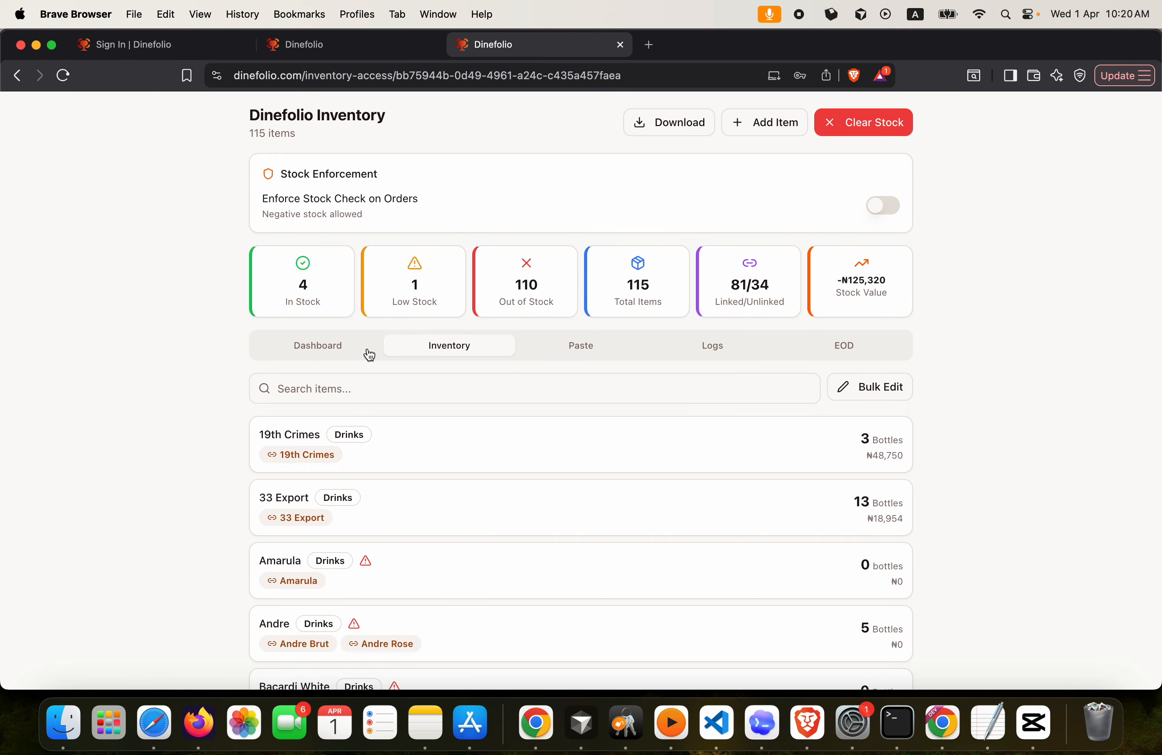
Show the inventory Dashboard overview and scroll through its stock summary
click(308, 353)
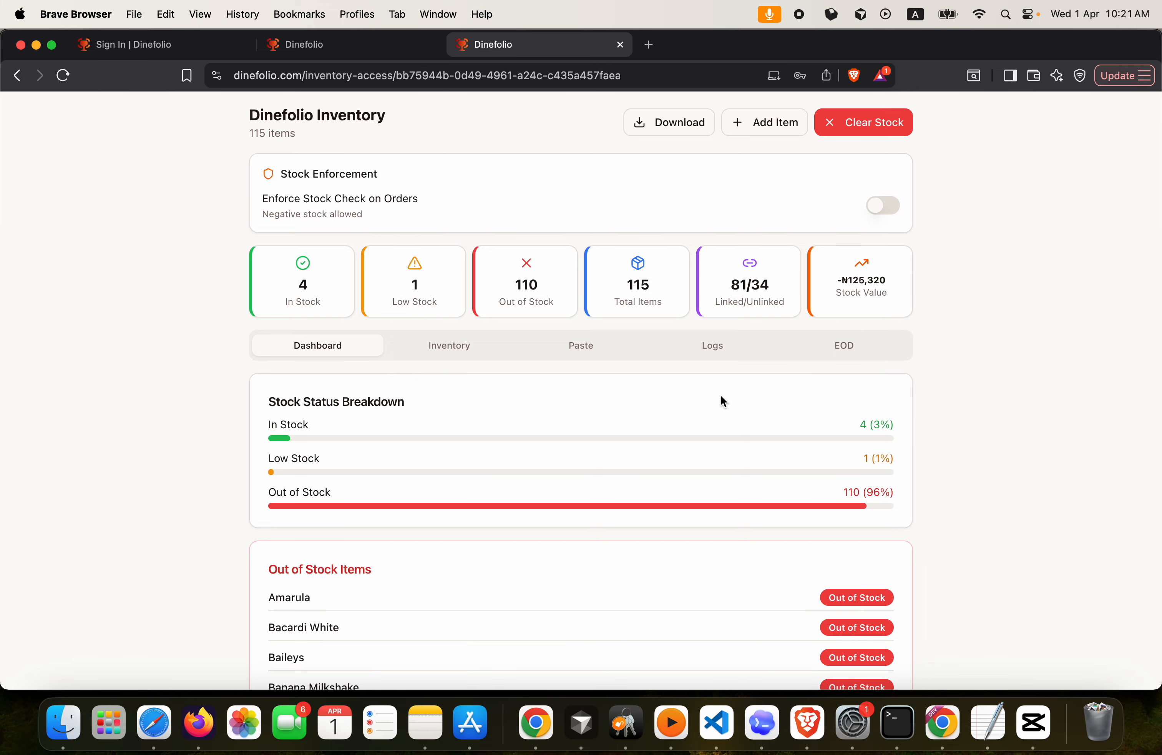
scroll(721, 396, down, 5)
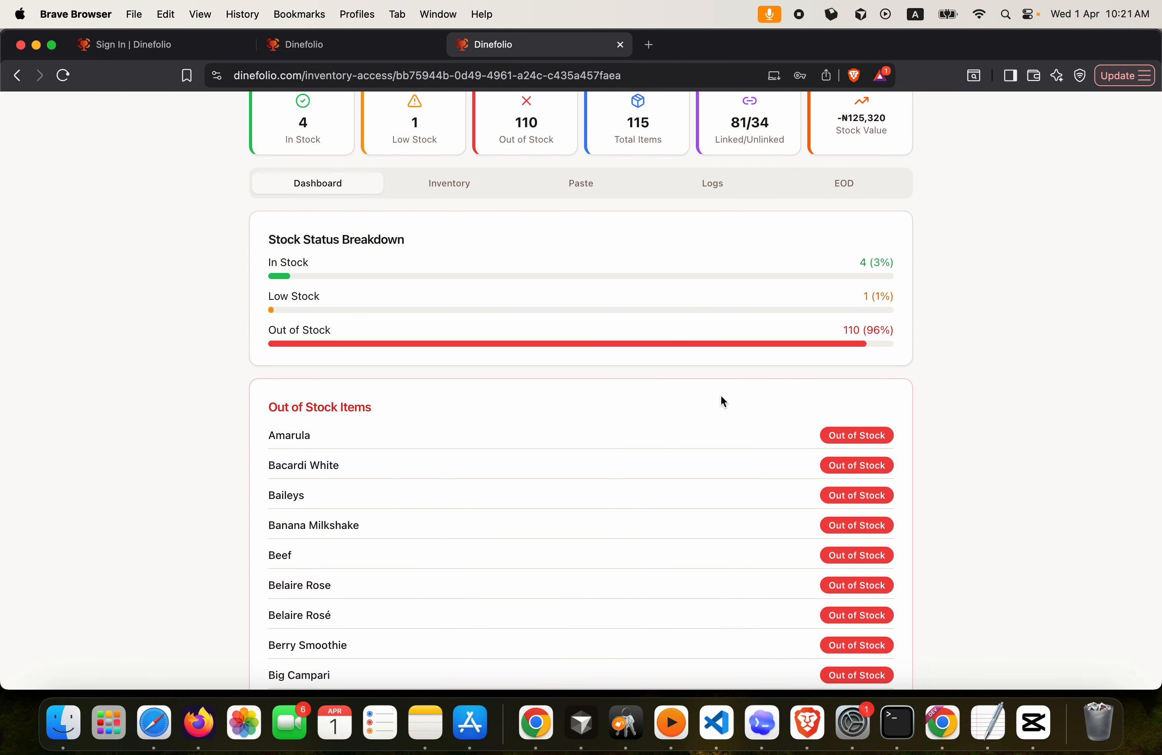
scroll(721, 397, up, 3)
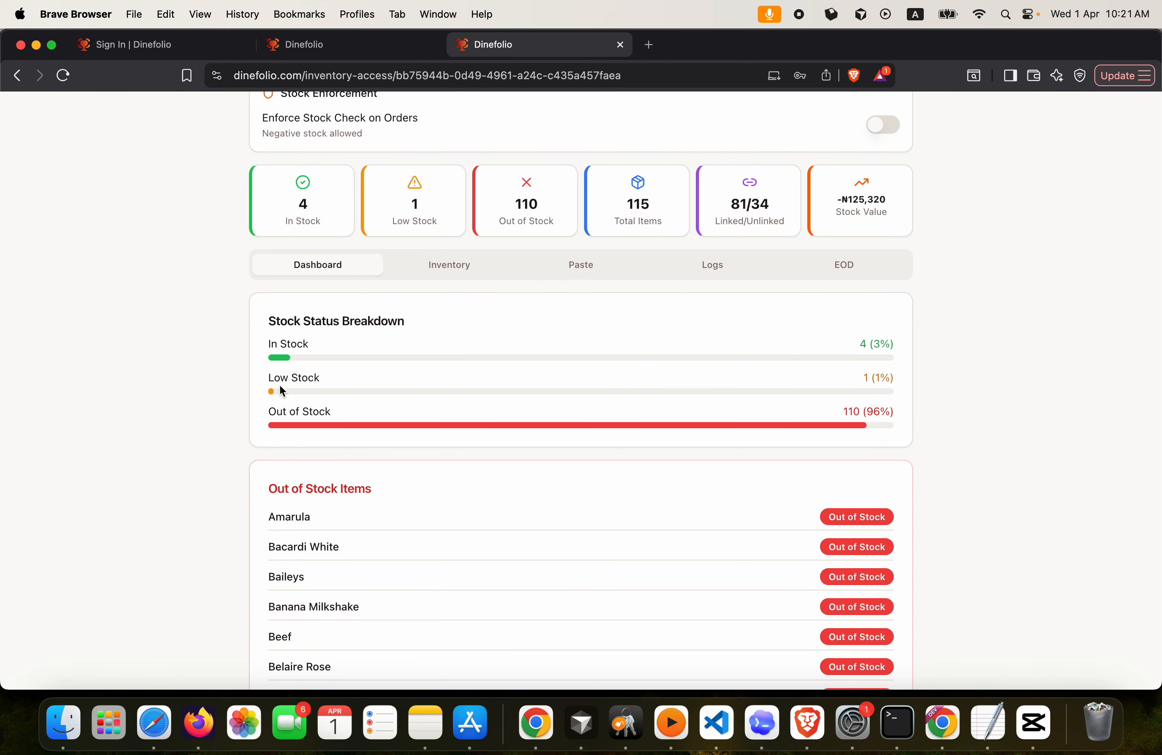
scroll(353, 426, down, 7)
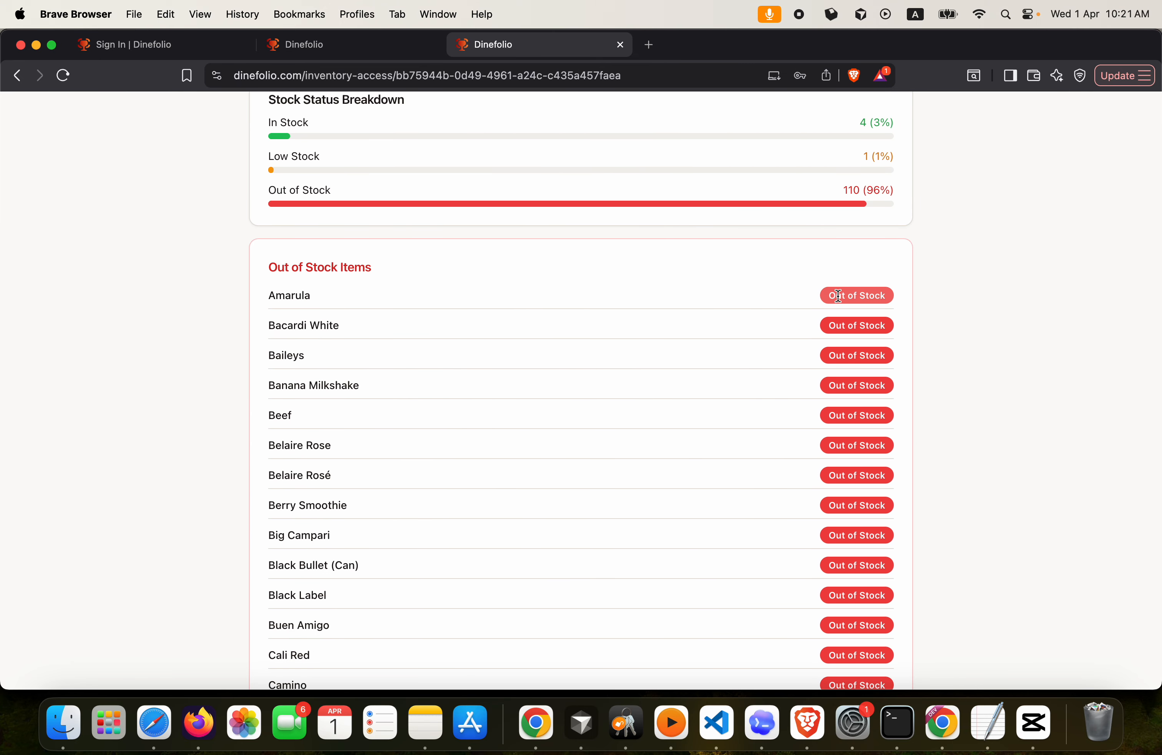
scroll(839, 347, down, 15)
scroll(839, 347, down, 20)
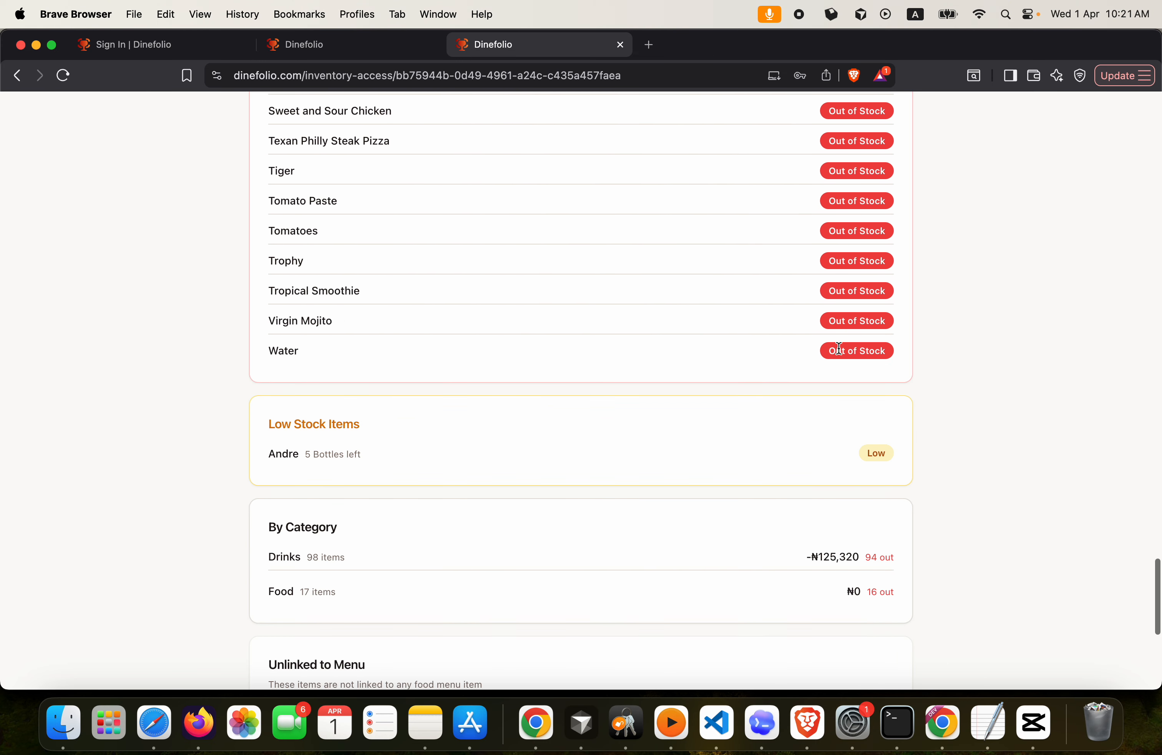
scroll(839, 347, up, 12)
scroll(839, 347, down, 5)
scroll(839, 348, down, 20)
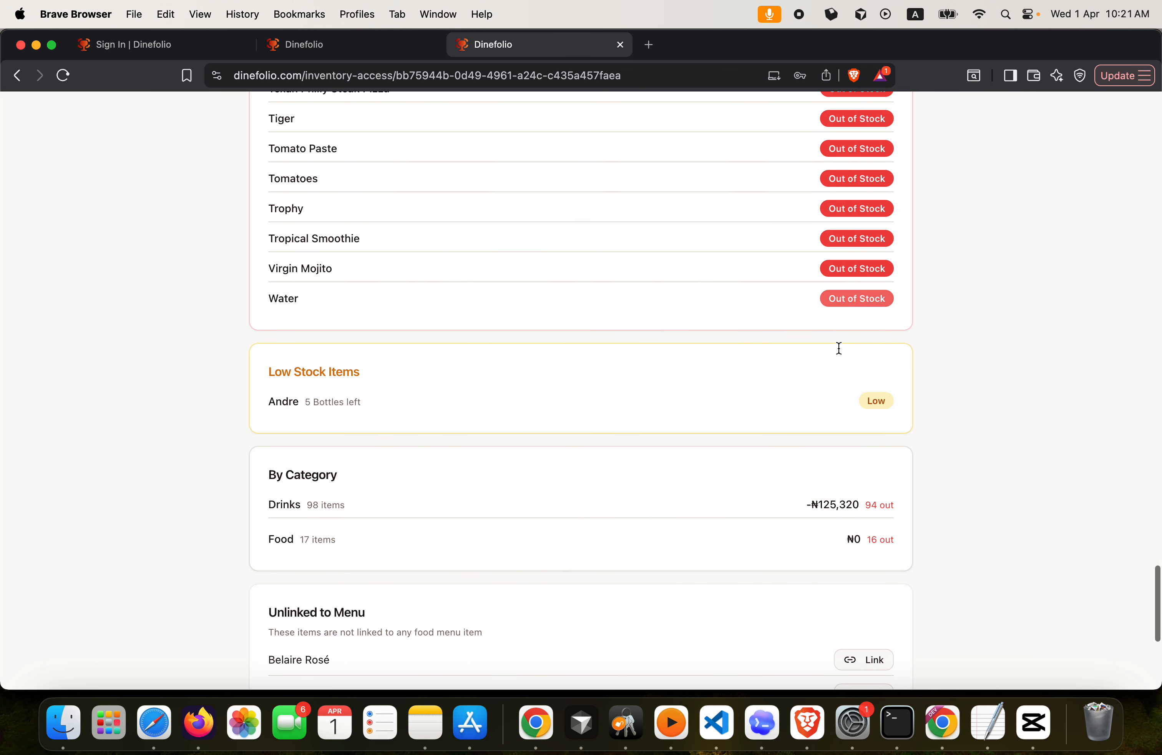
scroll(695, 384, down, 5)
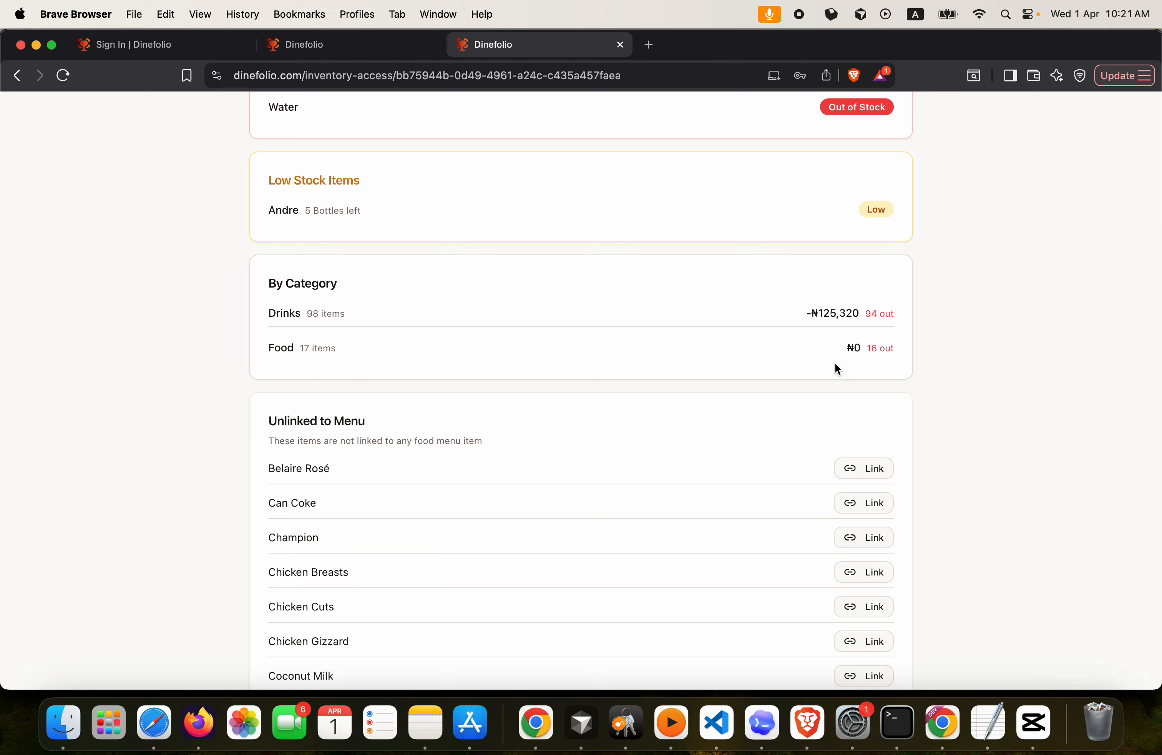
scroll(698, 348, down, 3)
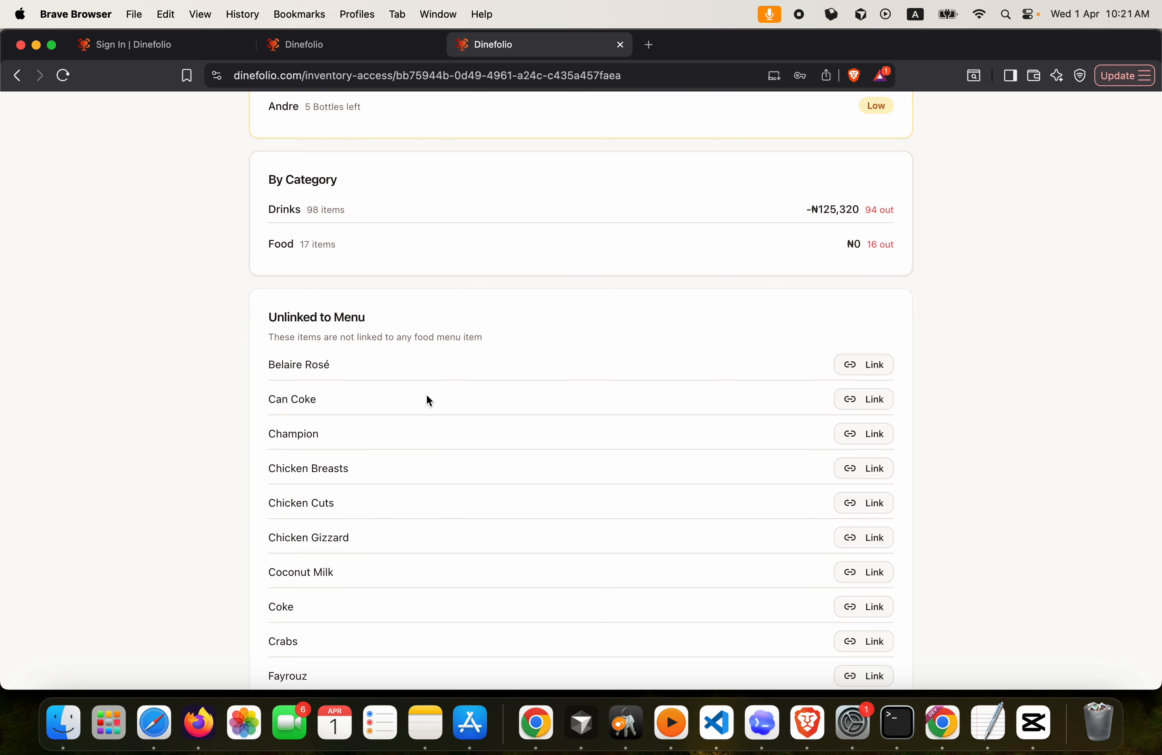
scroll(429, 399, down, 2)
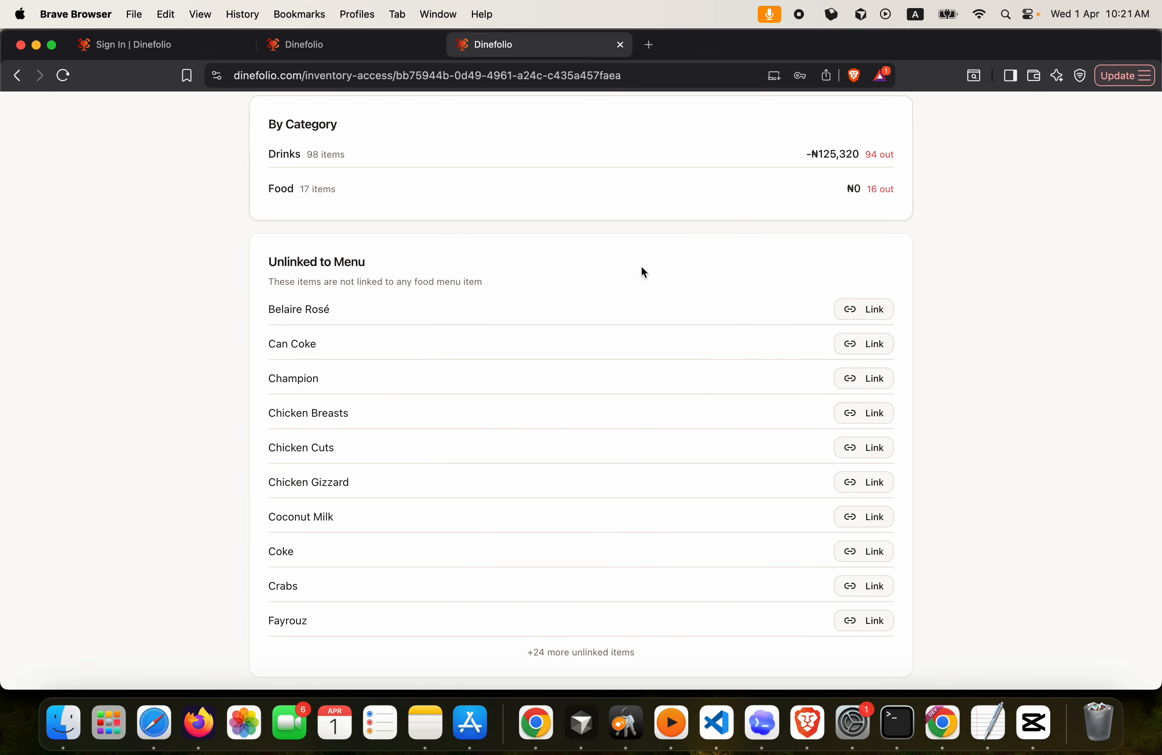
scroll(643, 273, down, 20)
scroll(643, 272, up, 10)
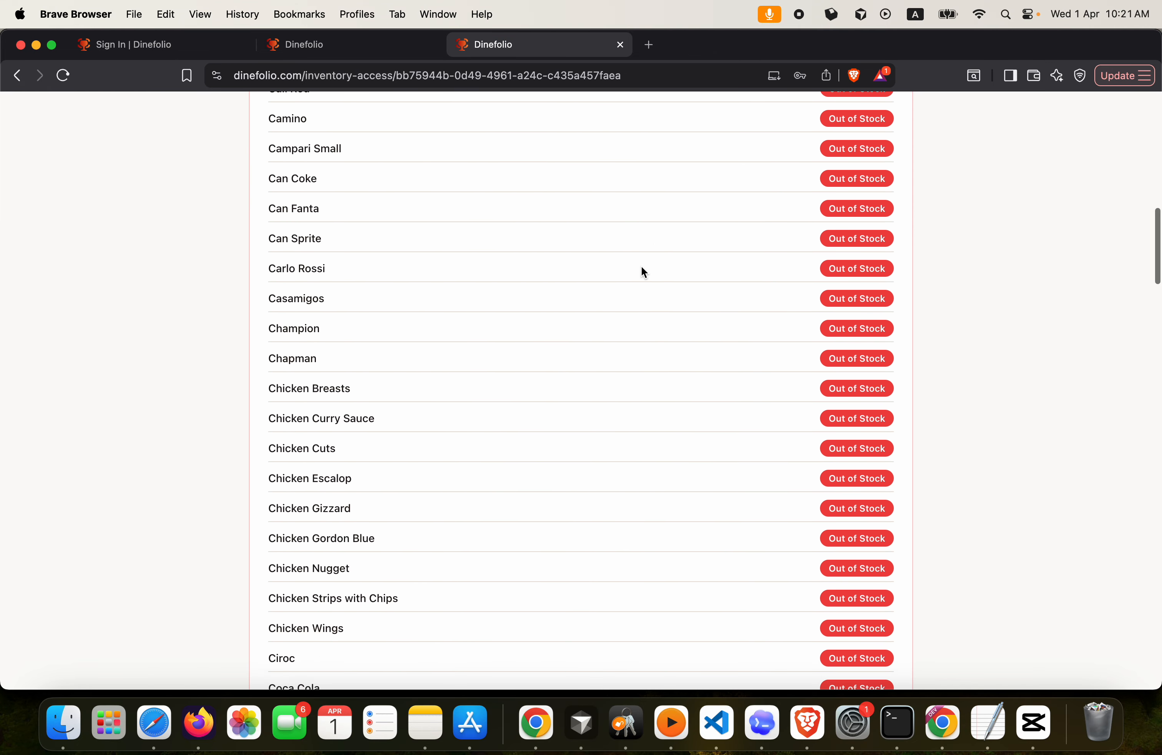
scroll(643, 273, up, 15)
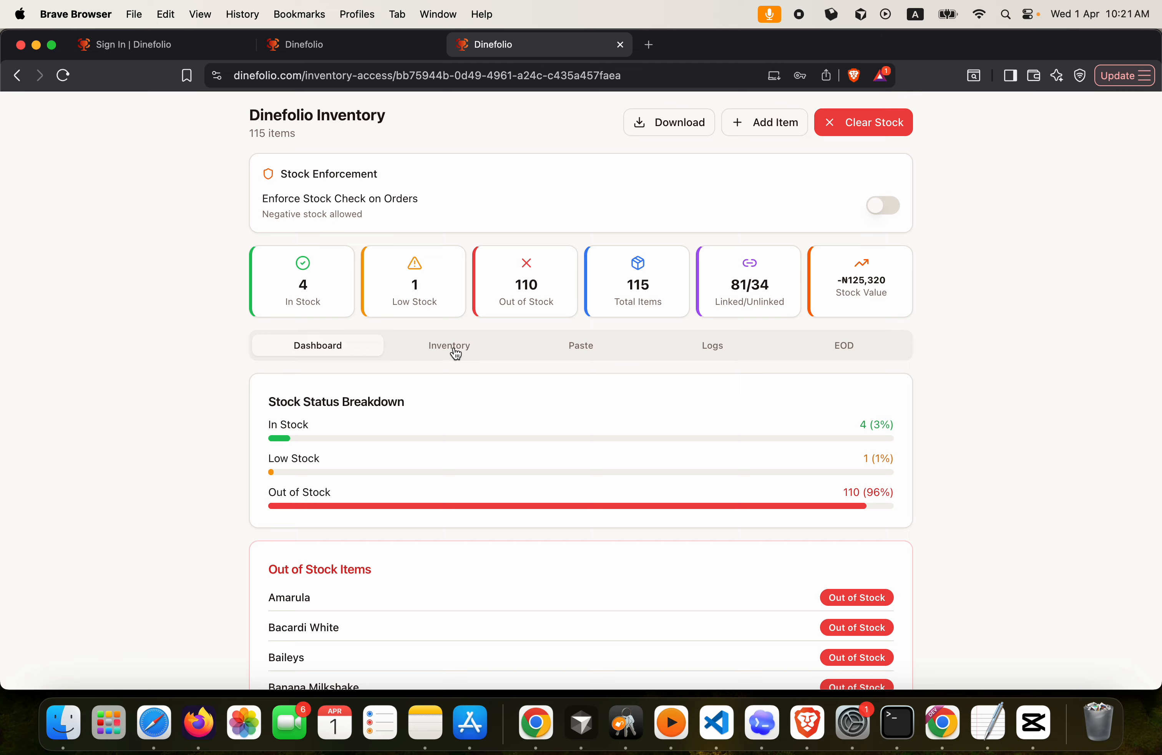
Display the Inventory item list, showing 19th Crimes at 3 bottles and 33 Export at 13
click(455, 351)
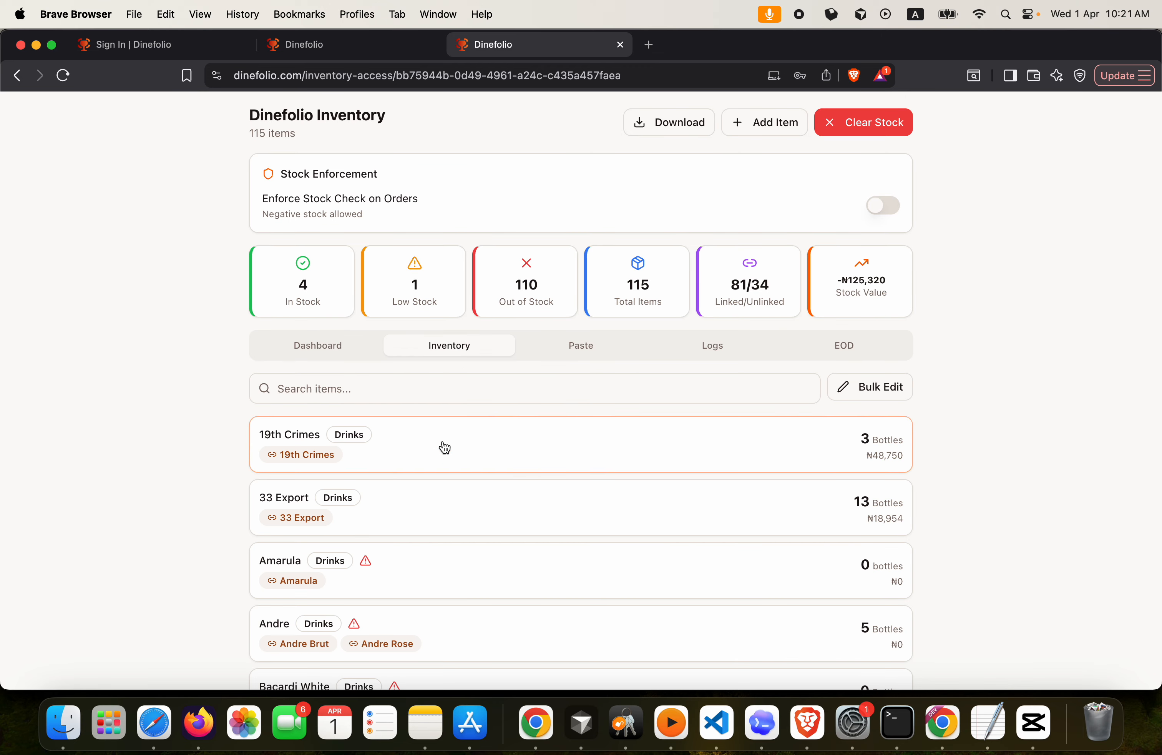
click(324, 351)
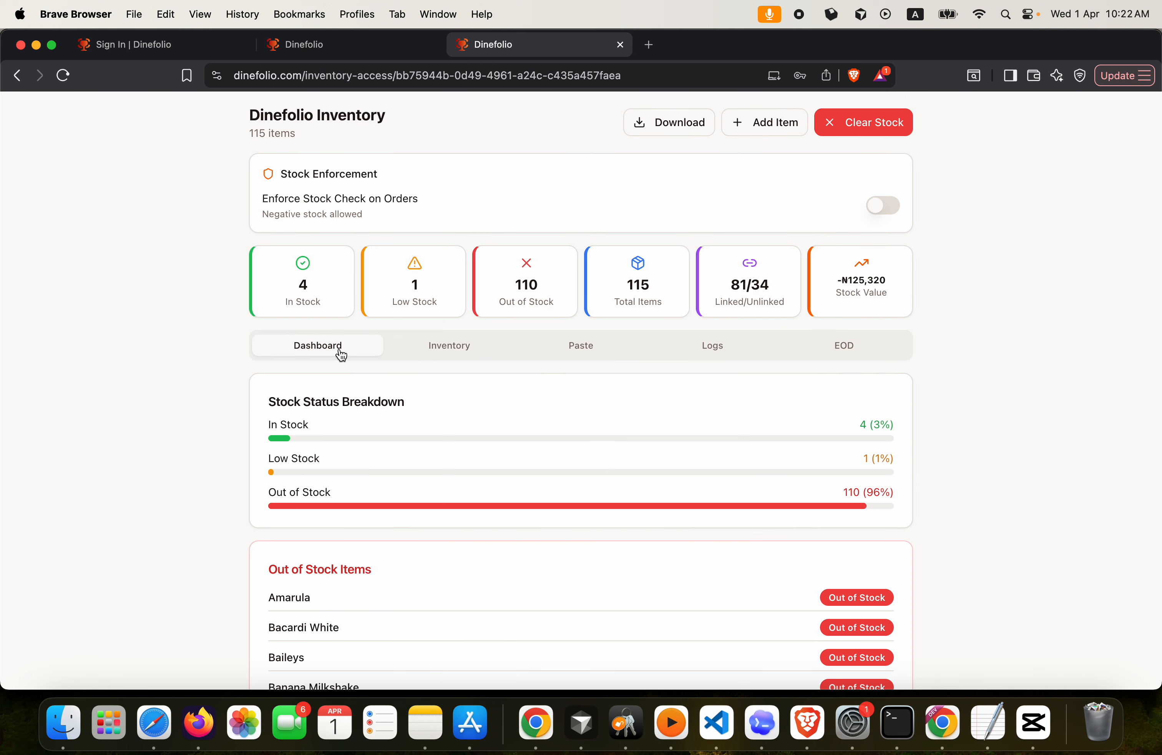
click(429, 349)
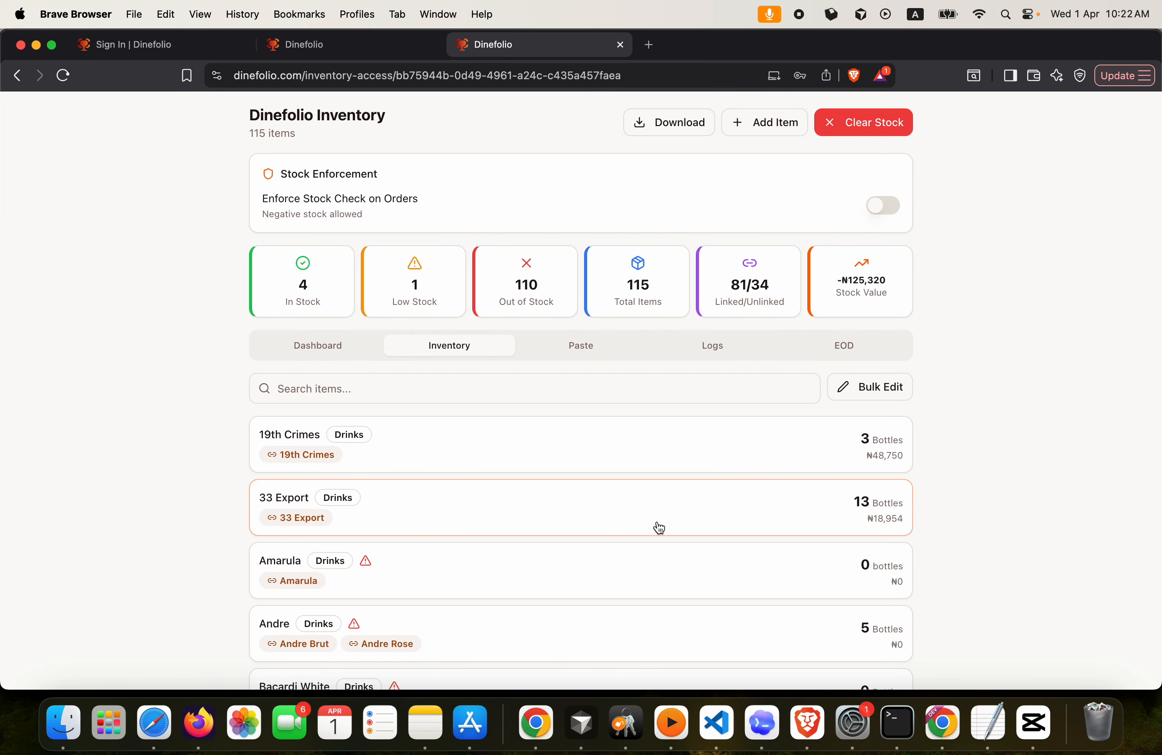
Add 5 bottles to 19th Crimes, credited to a staff member, bringing it to 8 bottles
click(468, 450)
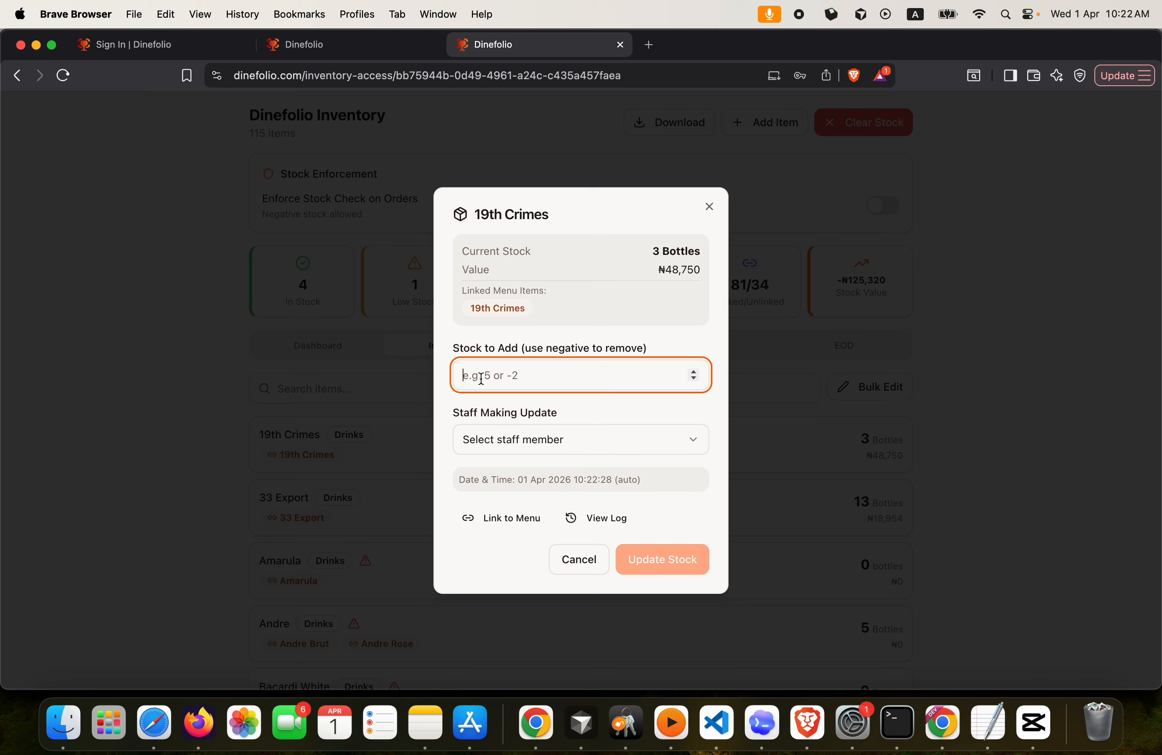
text(5)
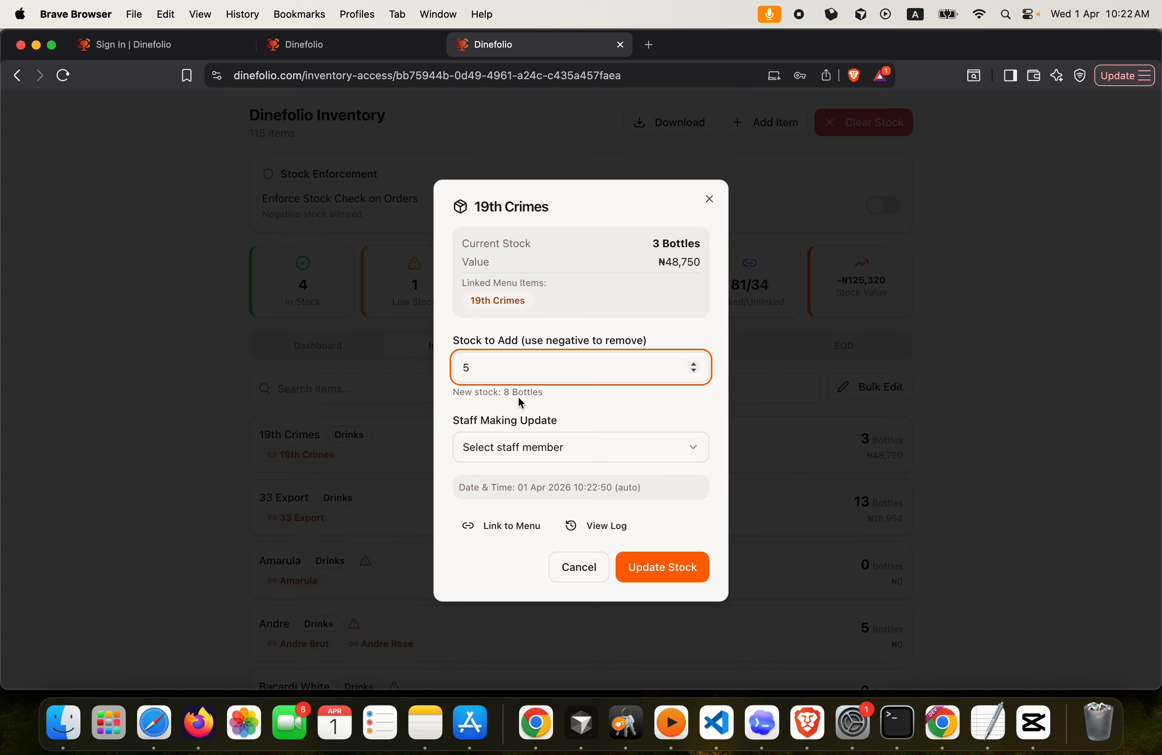
click(514, 446)
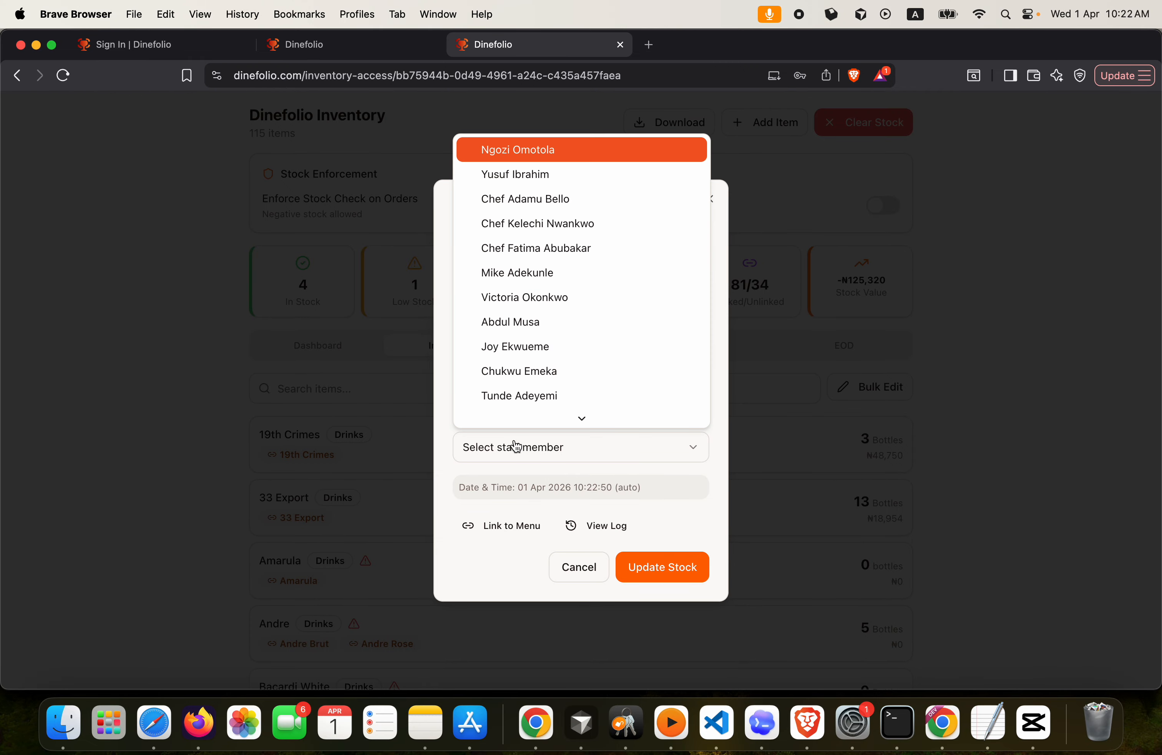
click(512, 324)
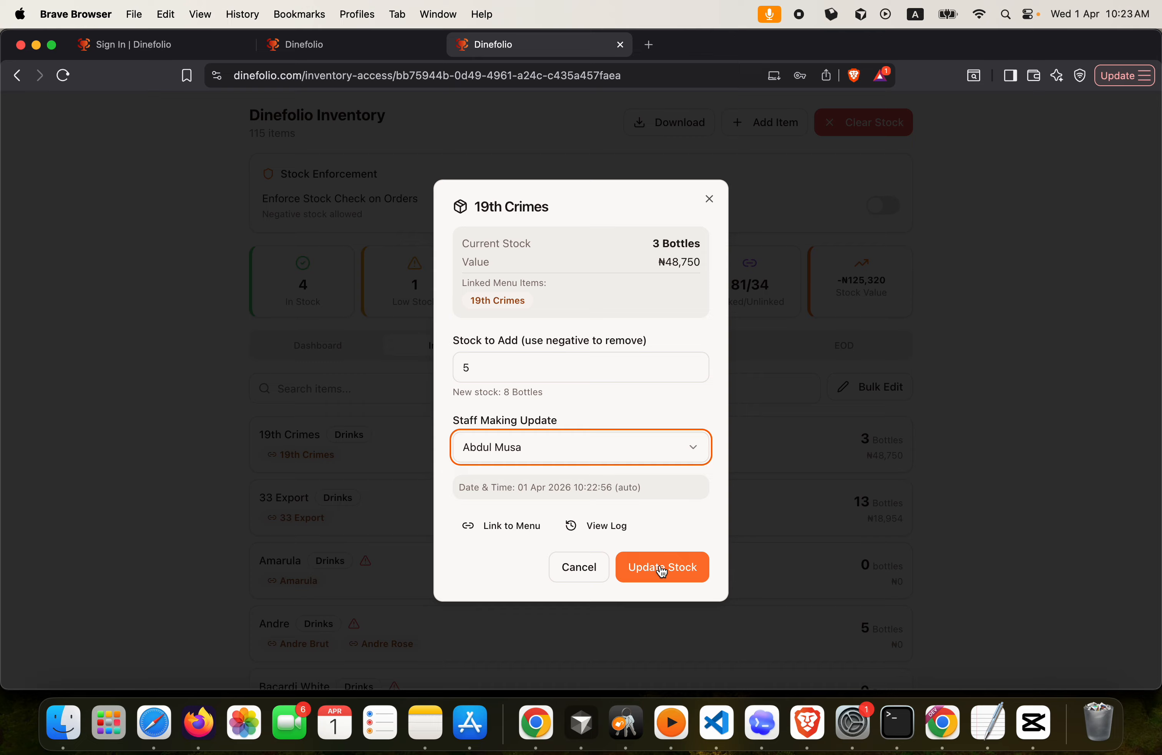
click(662, 568)
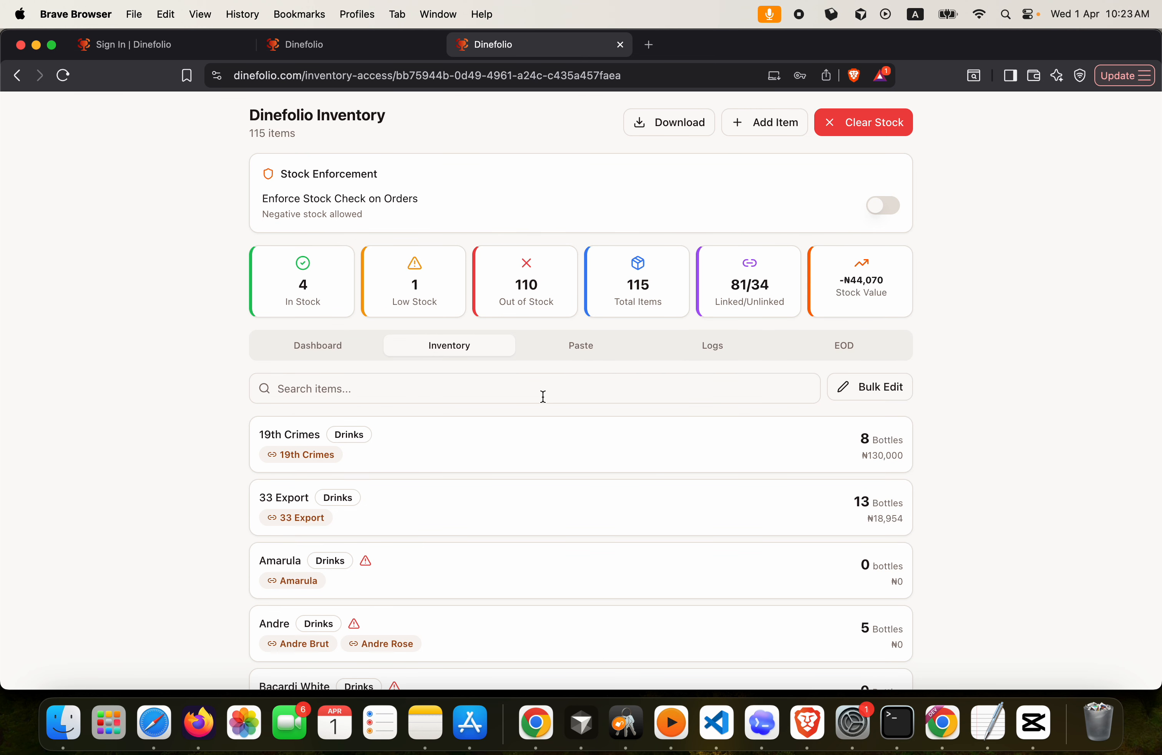
Remove 4 bottles from 19th Crimes, leaving 4 bottles, and open the Paste inventory-text panel
click(575, 451)
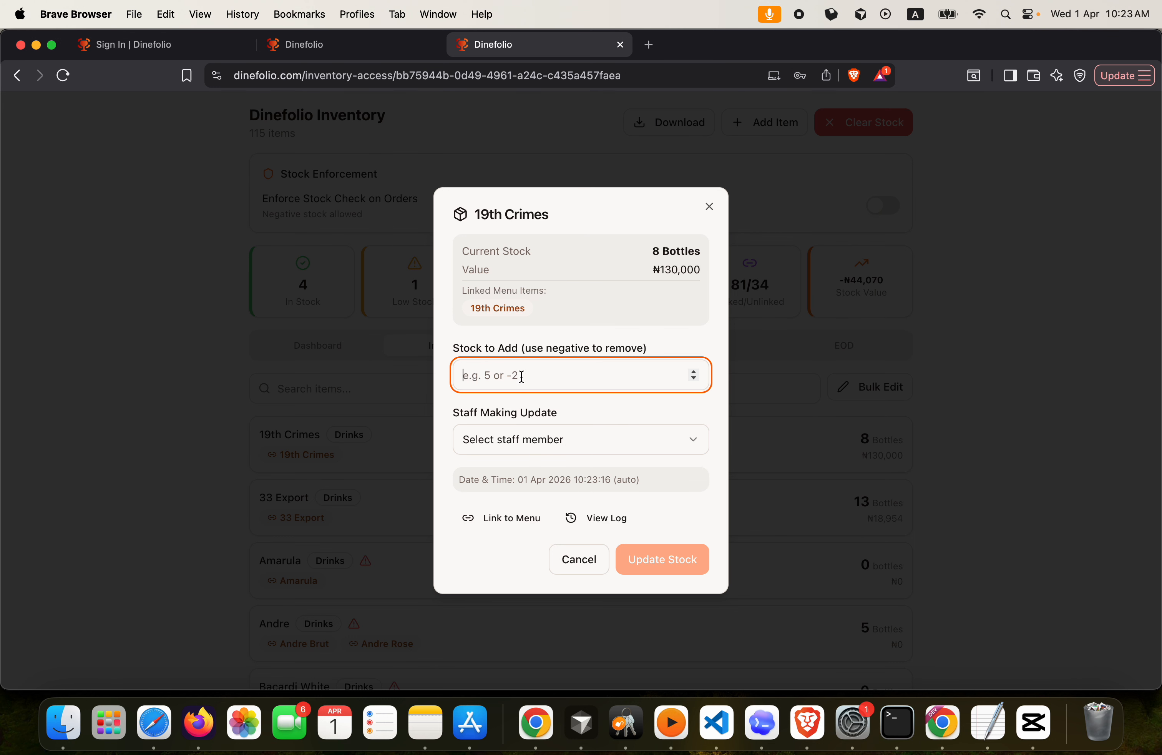
text(-4)
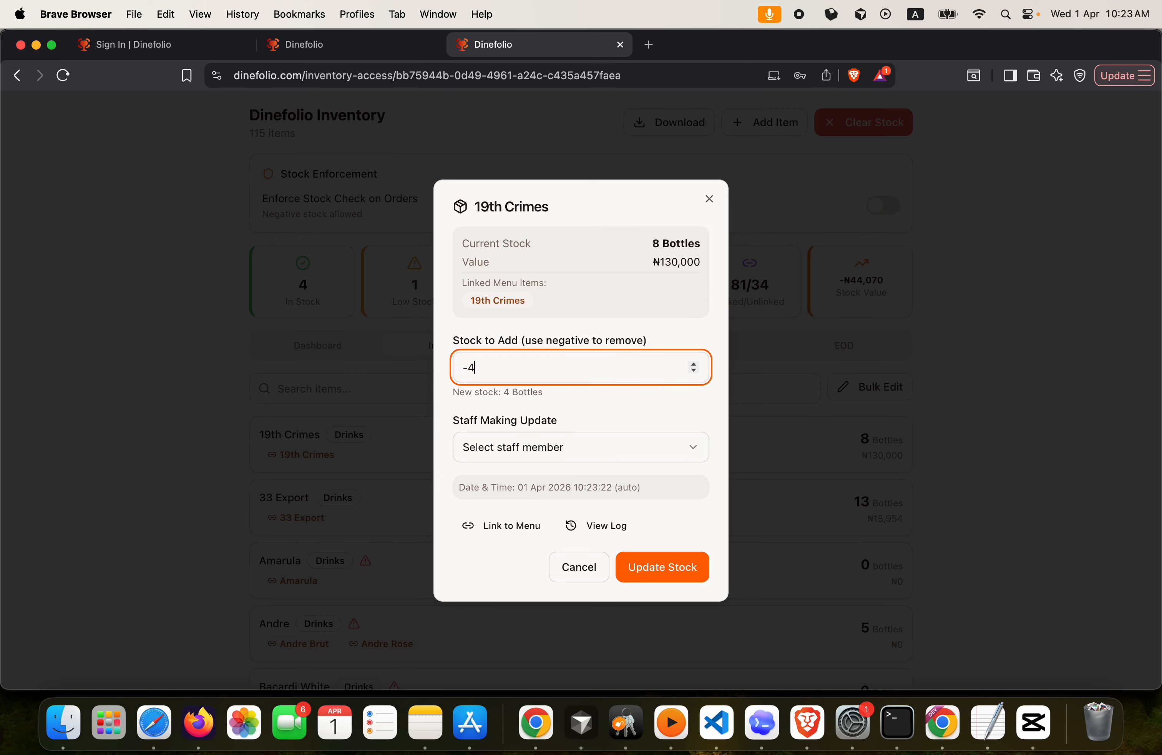
click(512, 456)
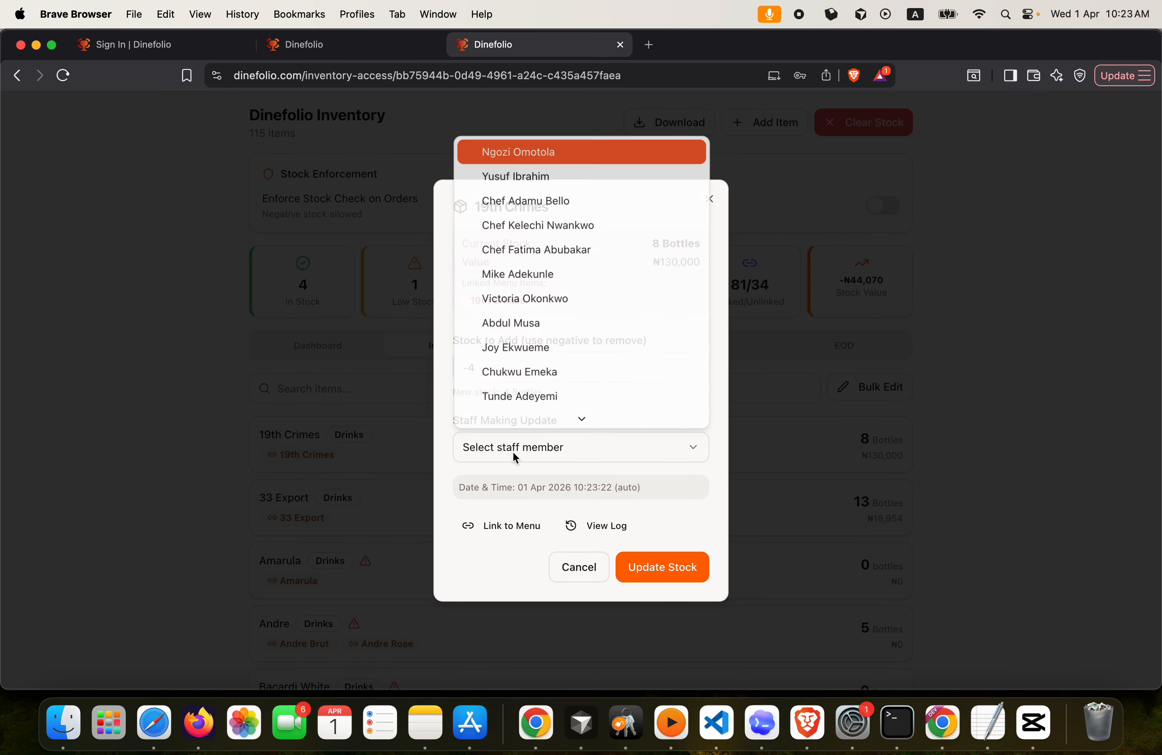
click(511, 322)
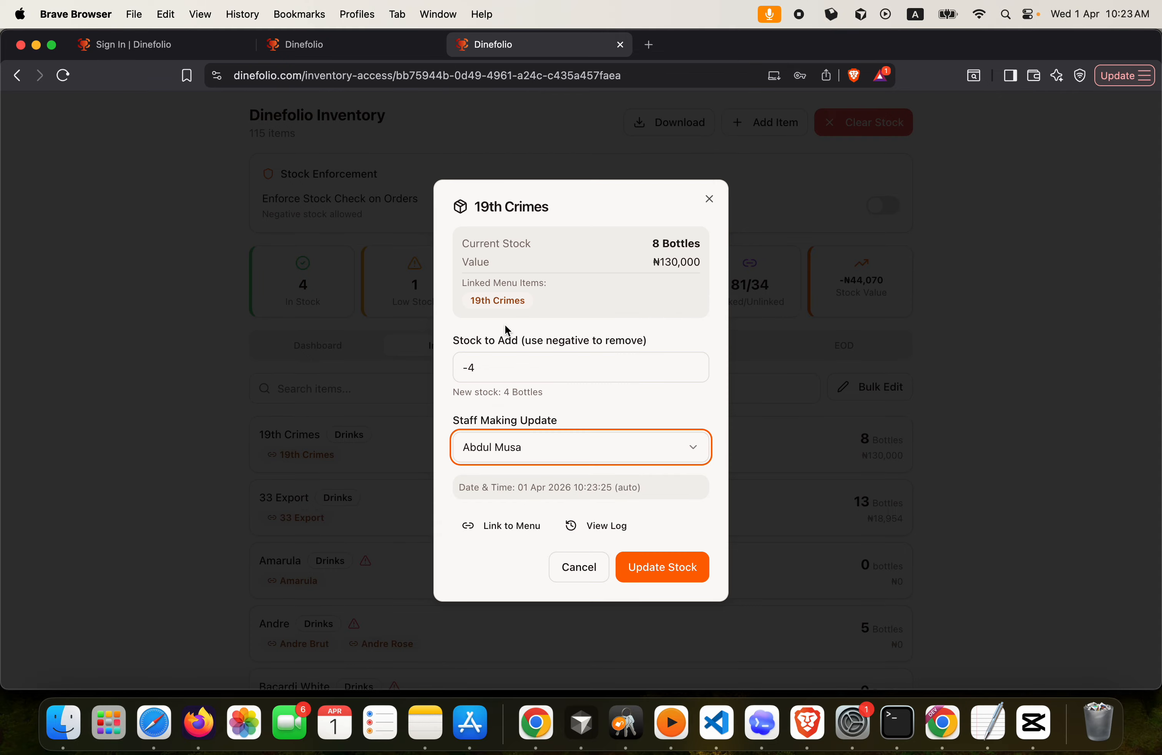
click(641, 573)
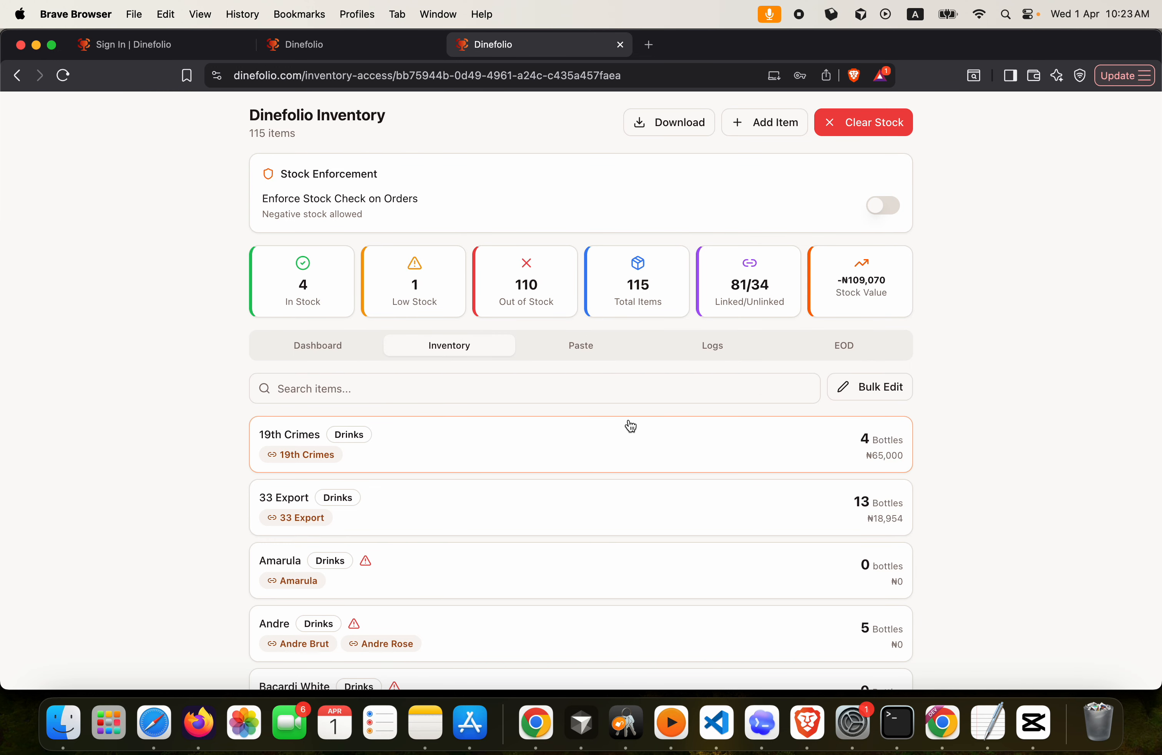
click(572, 348)
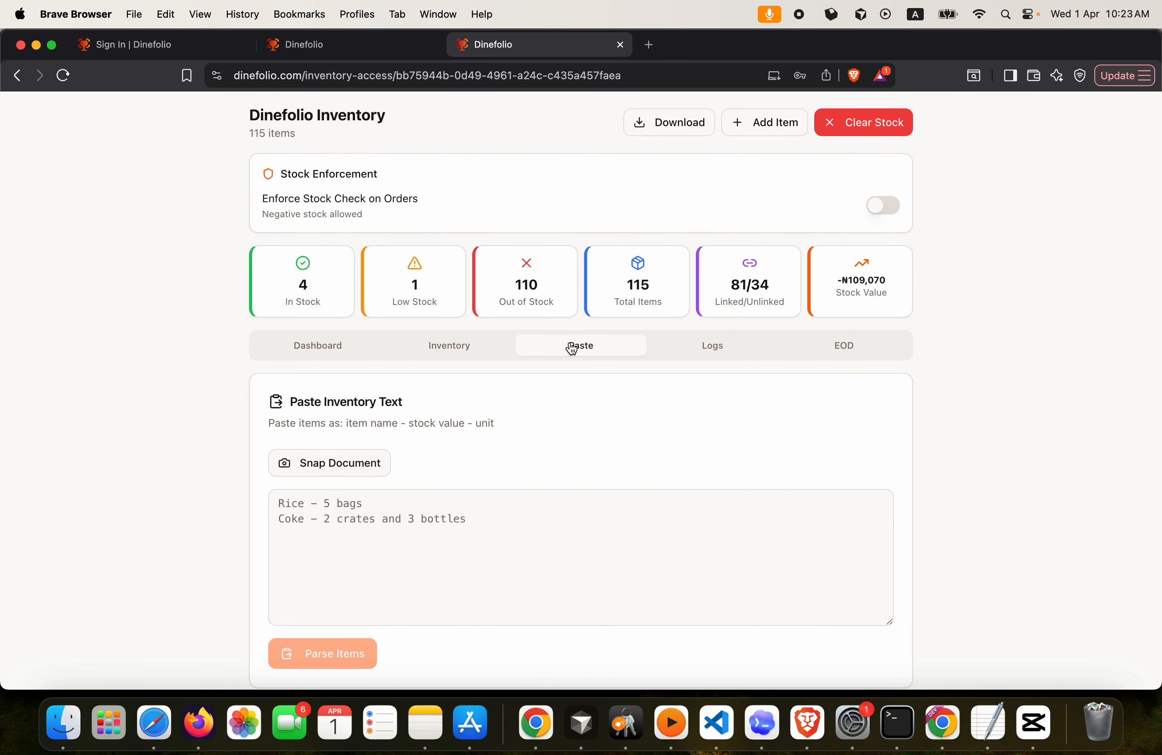
Paste the leftover-drinks stock list into the paste box, clearing and re-pasting it once
click(384, 508)
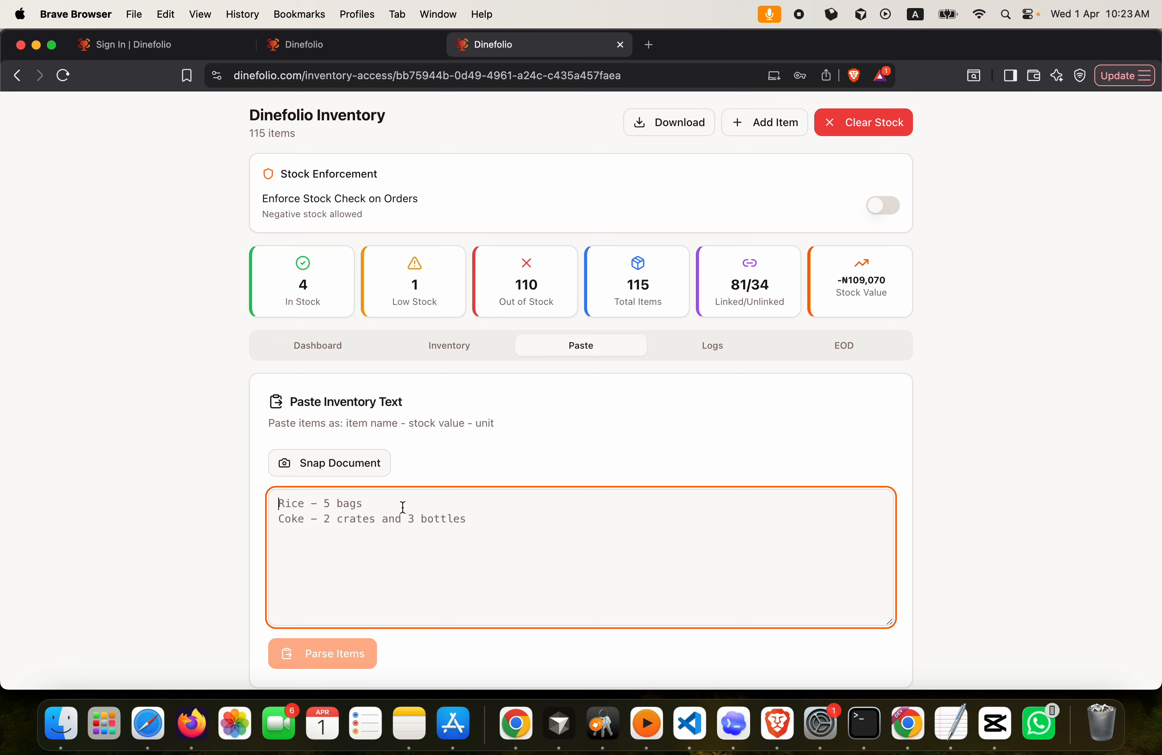
key(super+v)
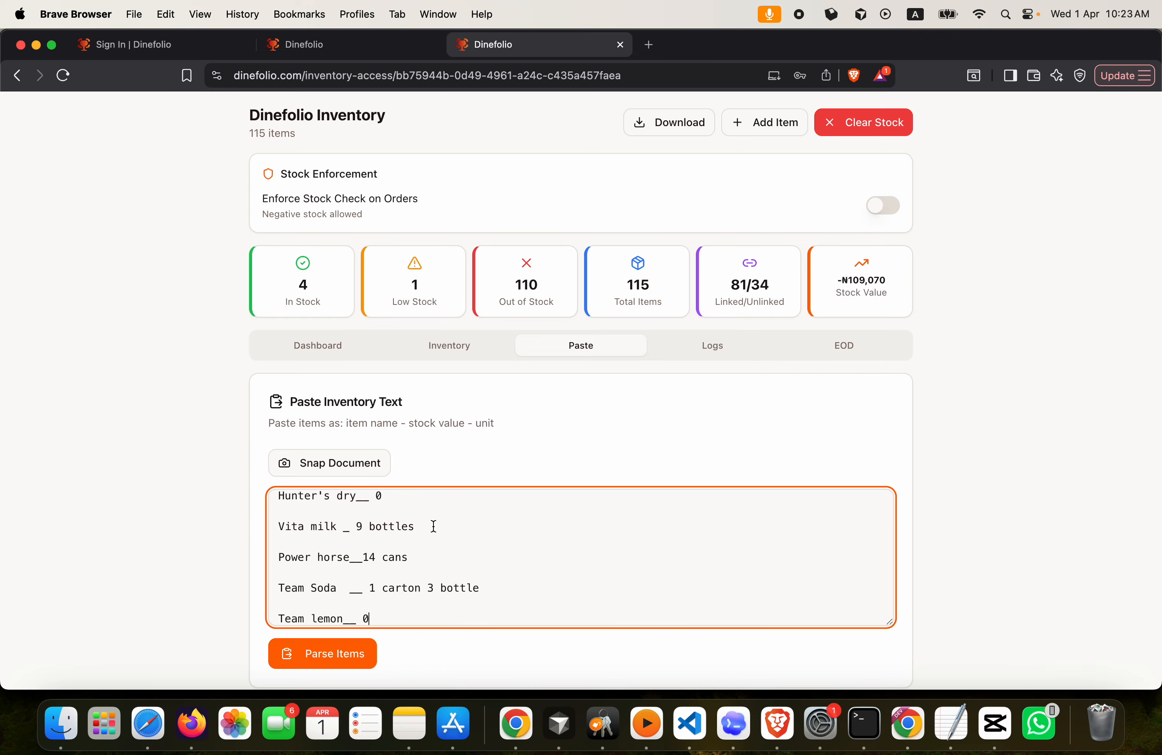
scroll(433, 526, up, 10)
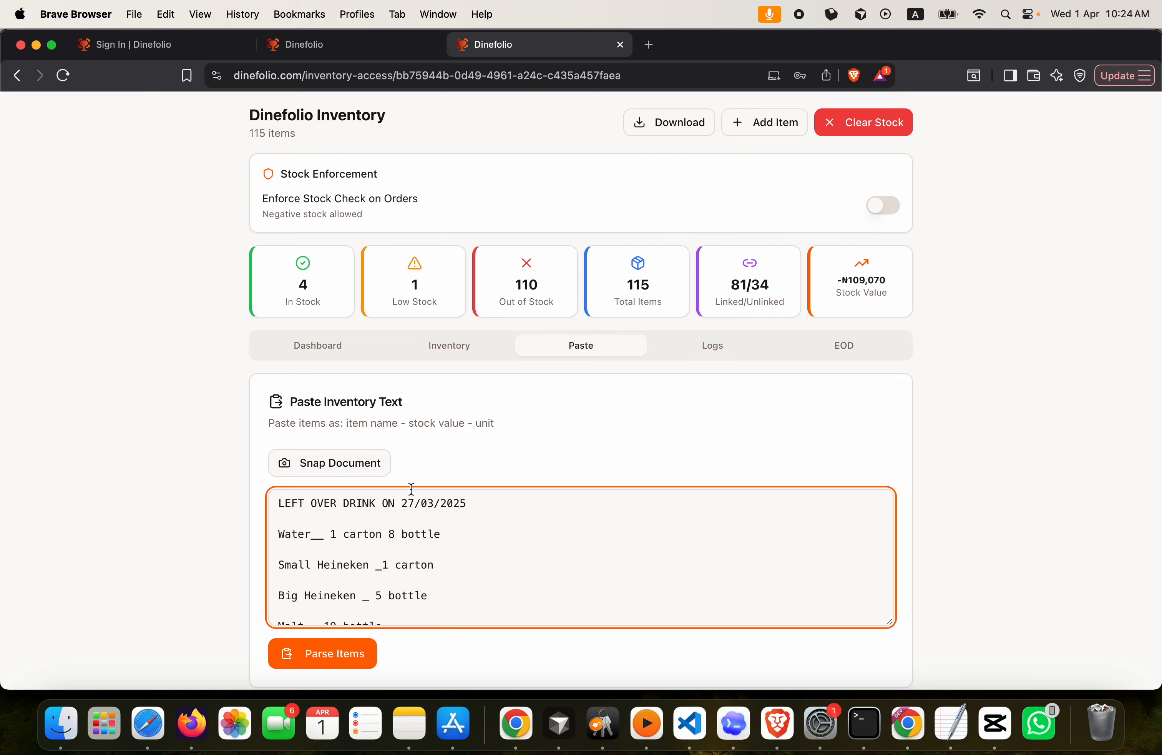
click(381, 538)
key(super+a)
key(BackSpace)
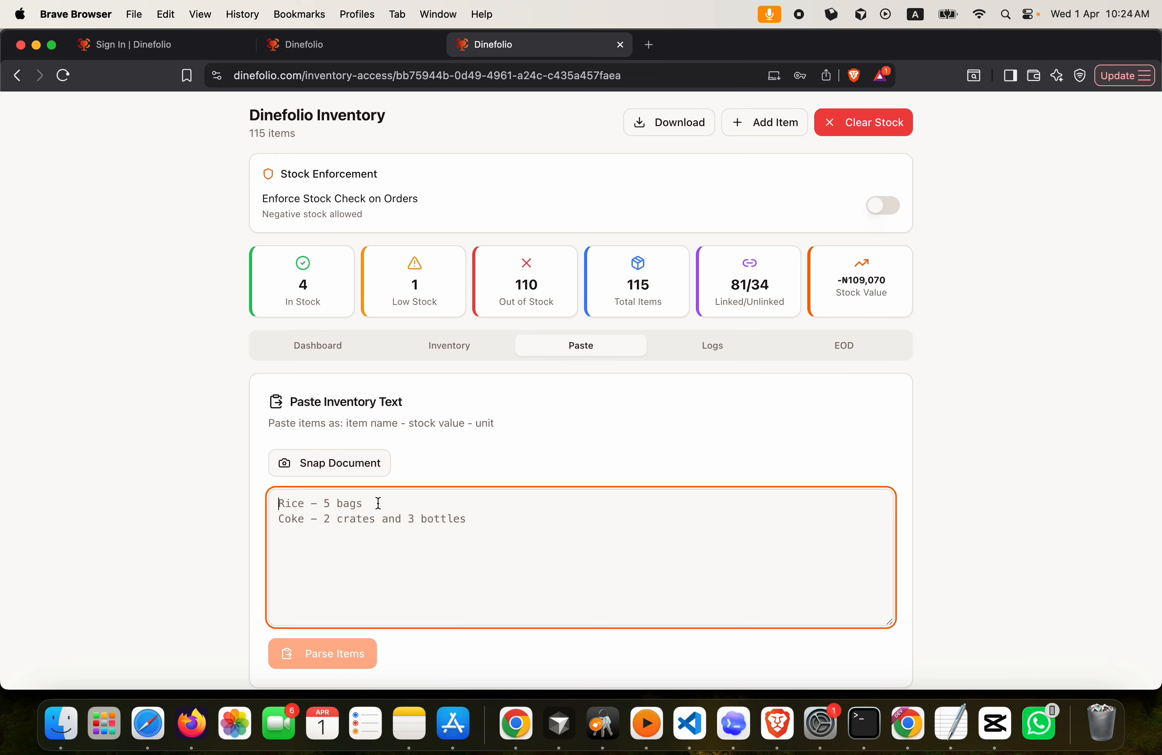
key(super+v)
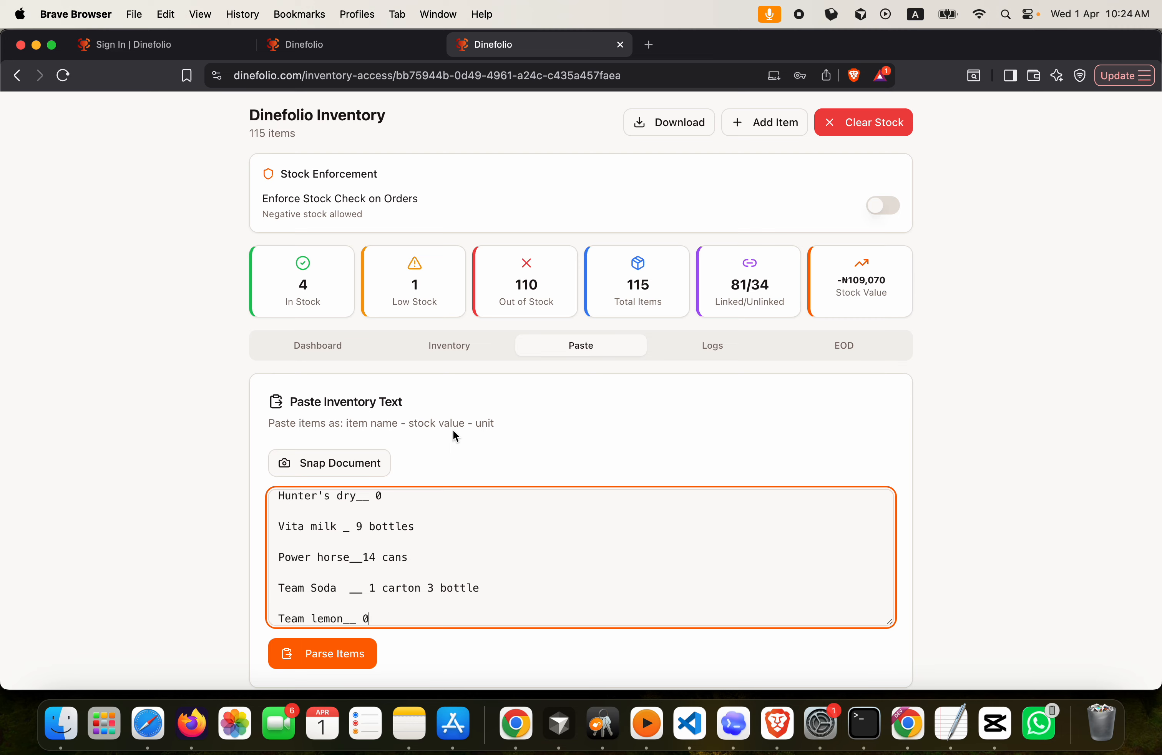
scroll(455, 435, down, 1)
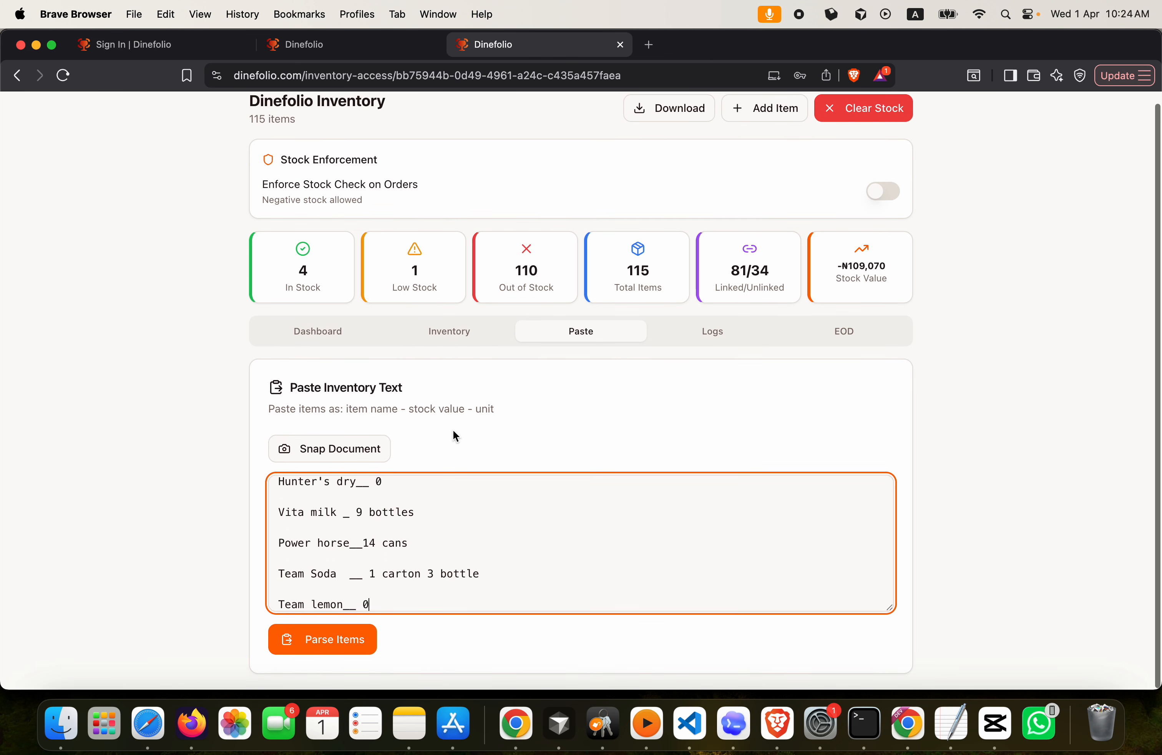
Parse the pasted list at 12 bottles per carton and per pack, matching 28 items
click(344, 649)
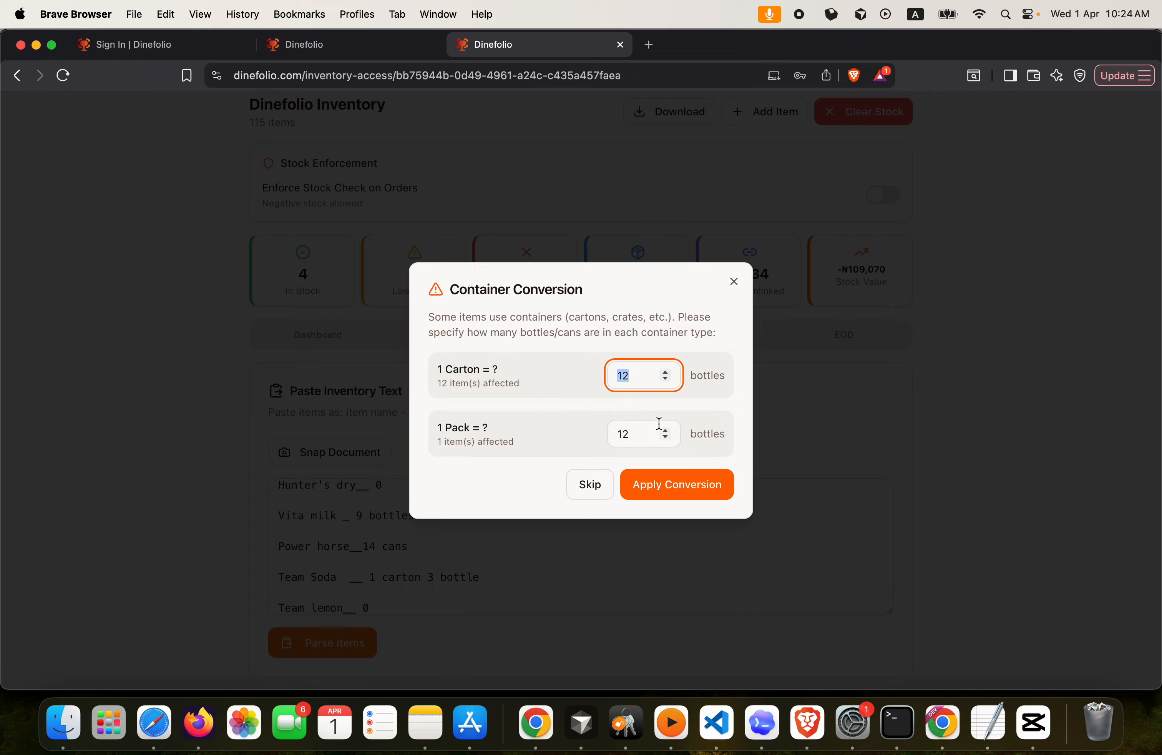
click(664, 491)
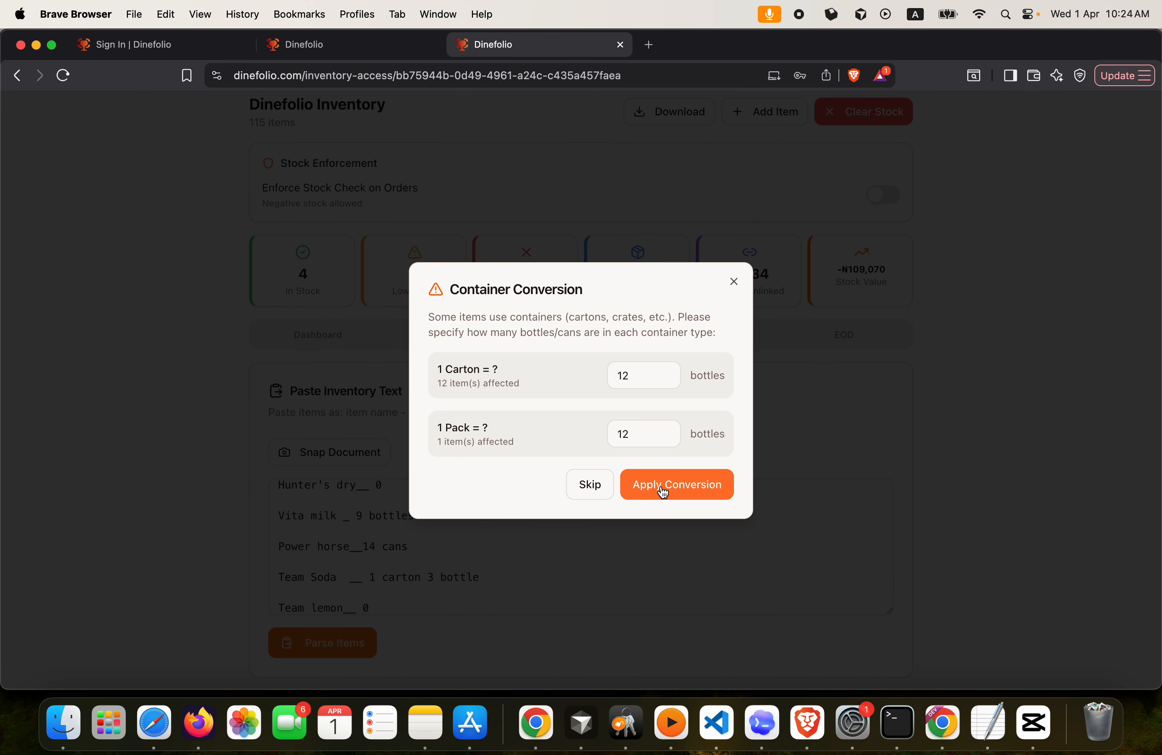
scroll(644, 427, down, 3)
scroll(644, 427, down, 10)
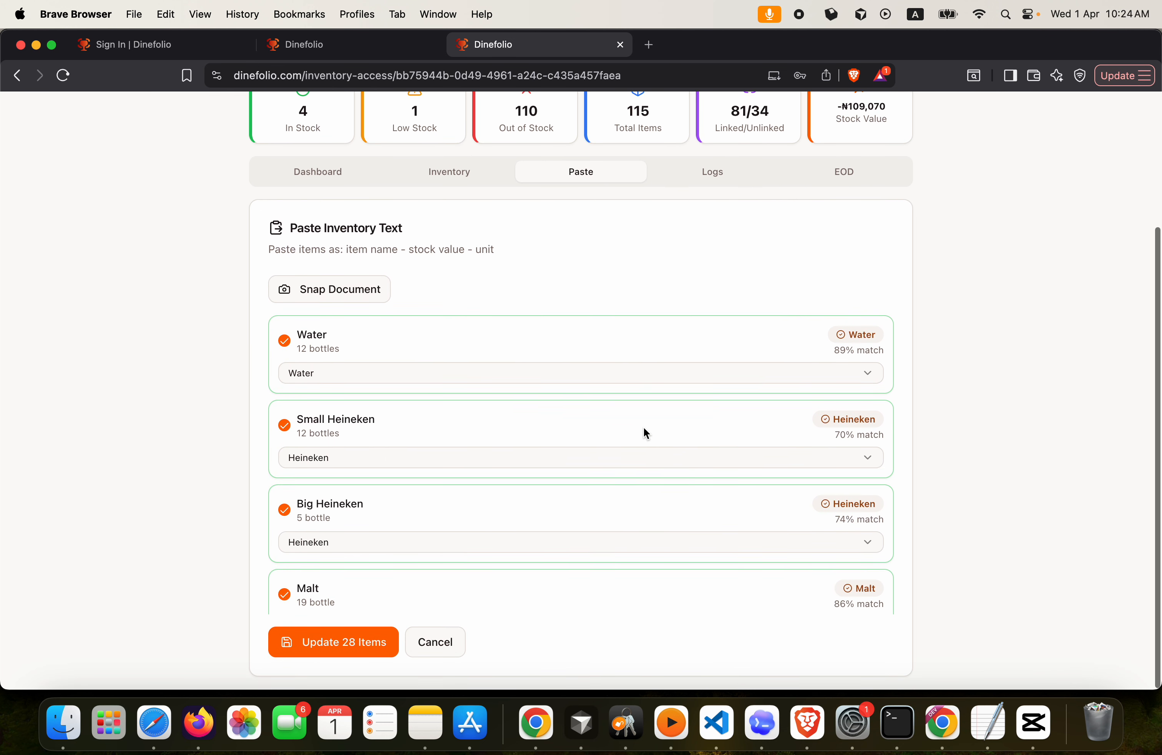
scroll(643, 427, down, 5)
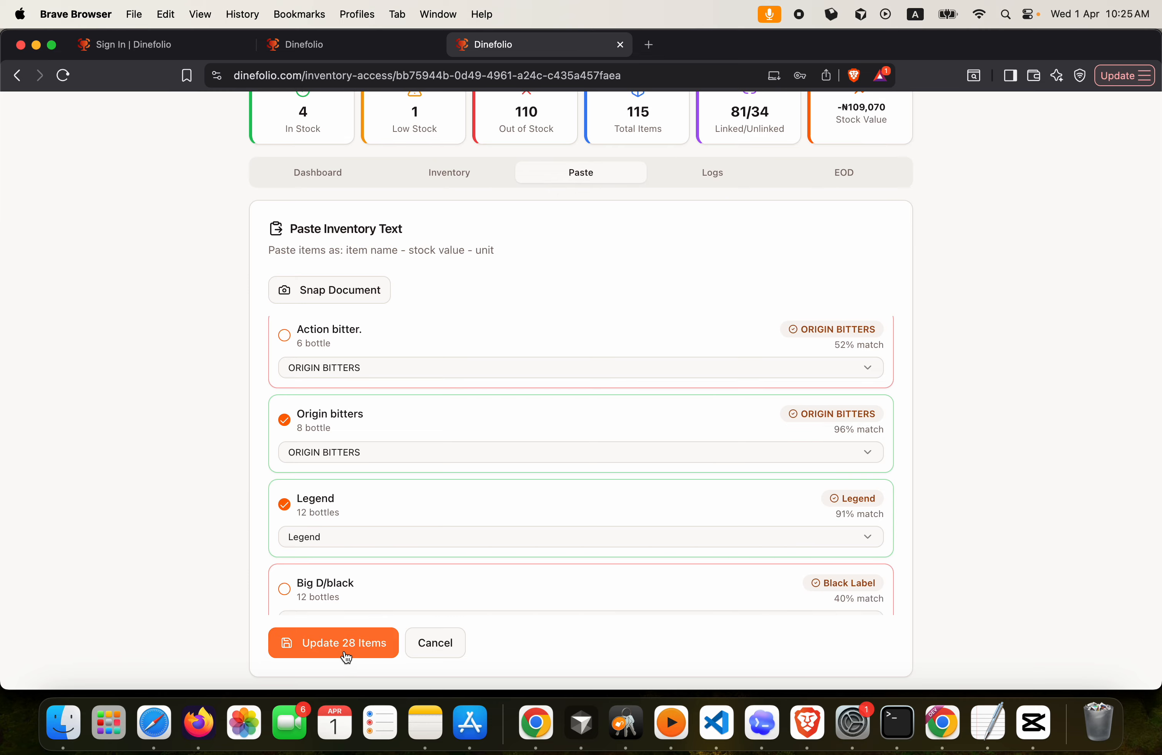
scroll(446, 436, up, 10)
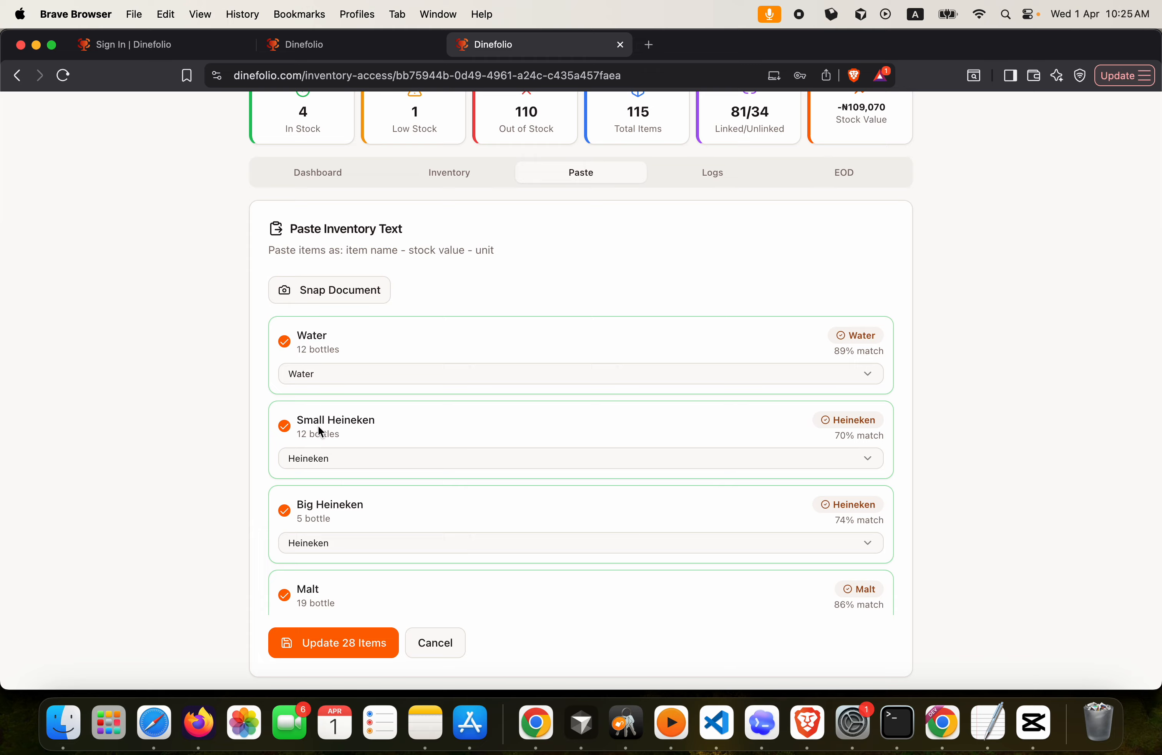
Update the 28 matched items, raising in-stock items to 25 and stock value to -₦58,488
click(337, 644)
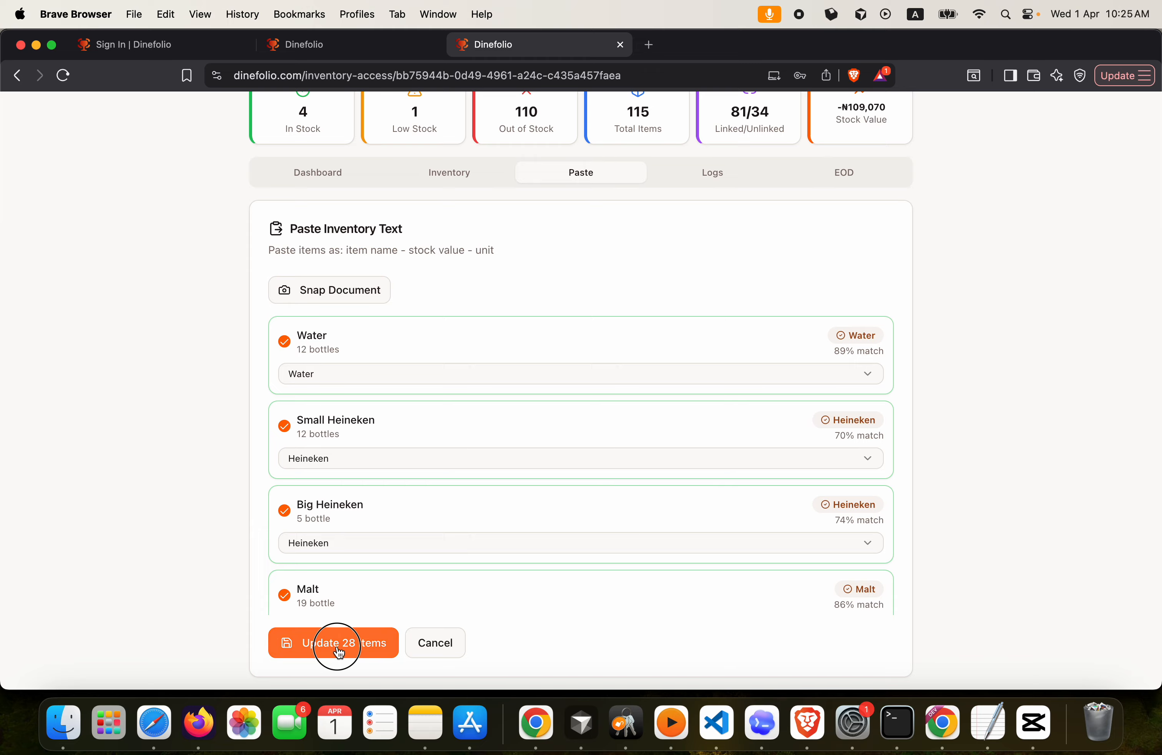
scroll(755, 596, down, 15)
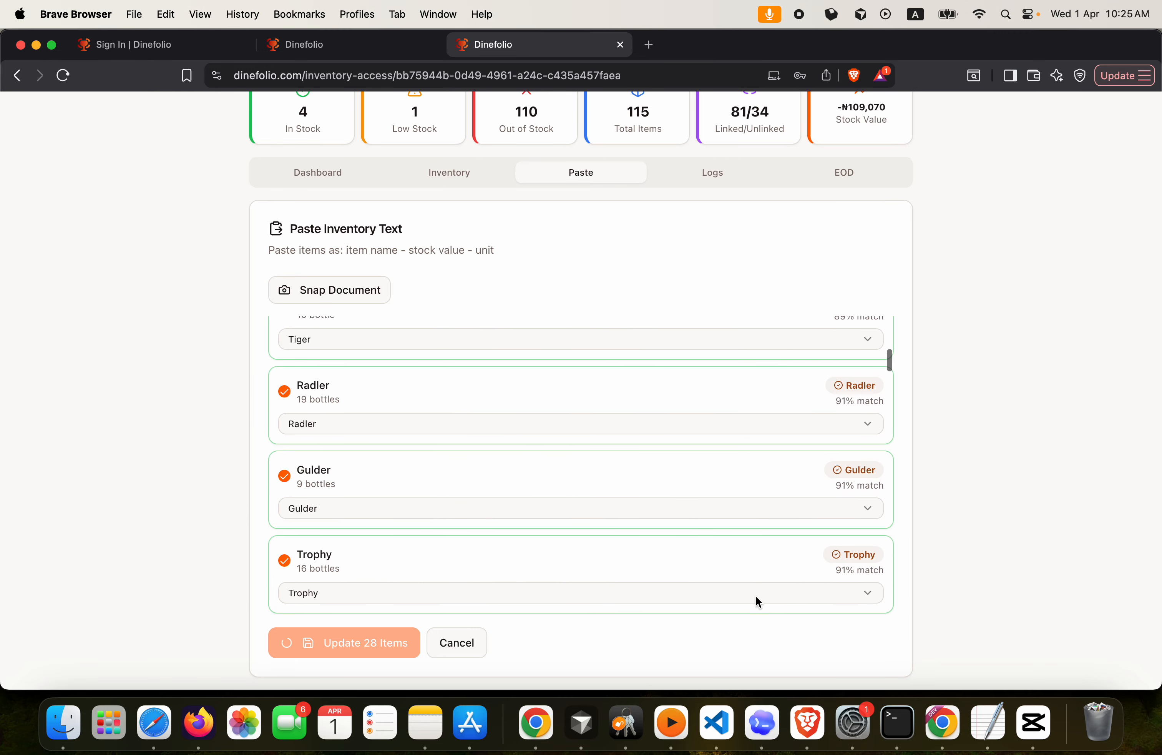
scroll(756, 596, down, 1)
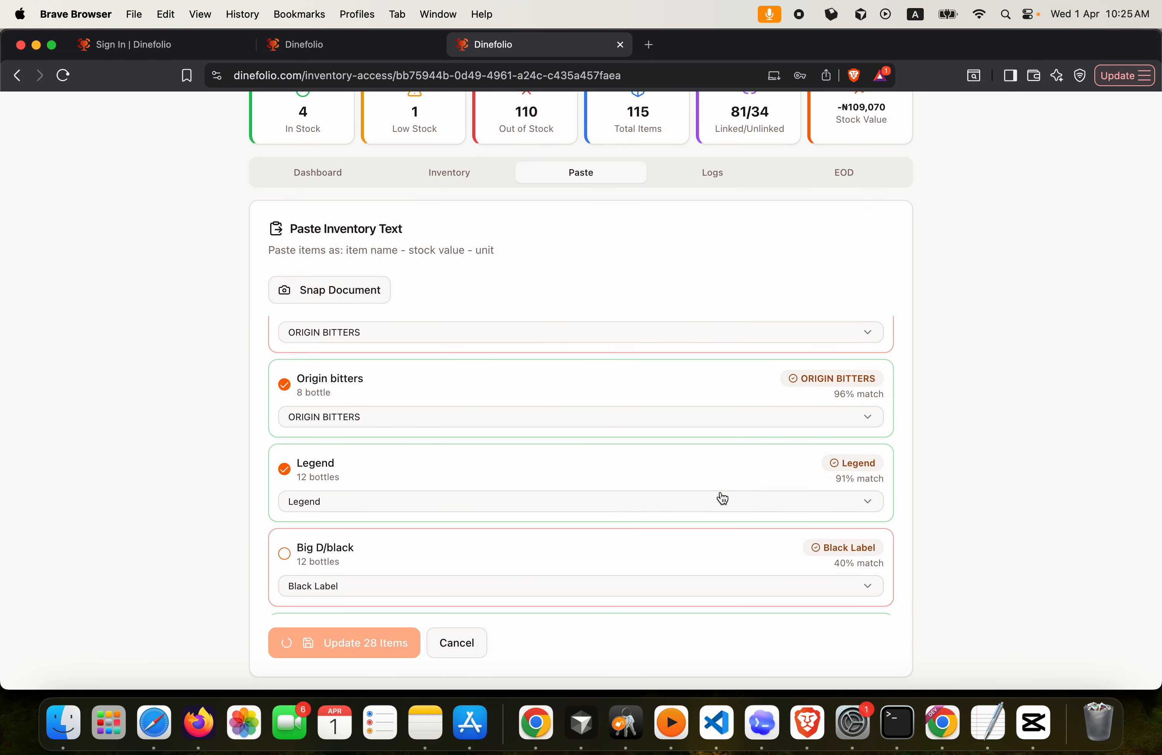
scroll(723, 498, down, 20)
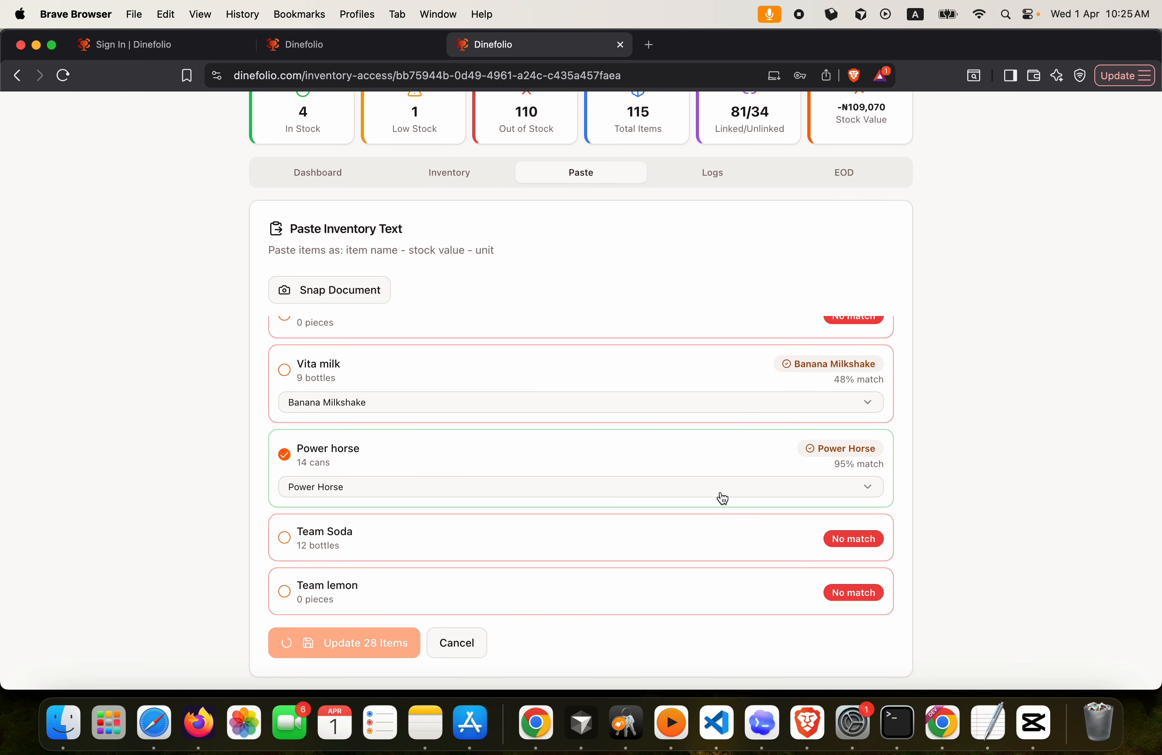
scroll(723, 498, up, 15)
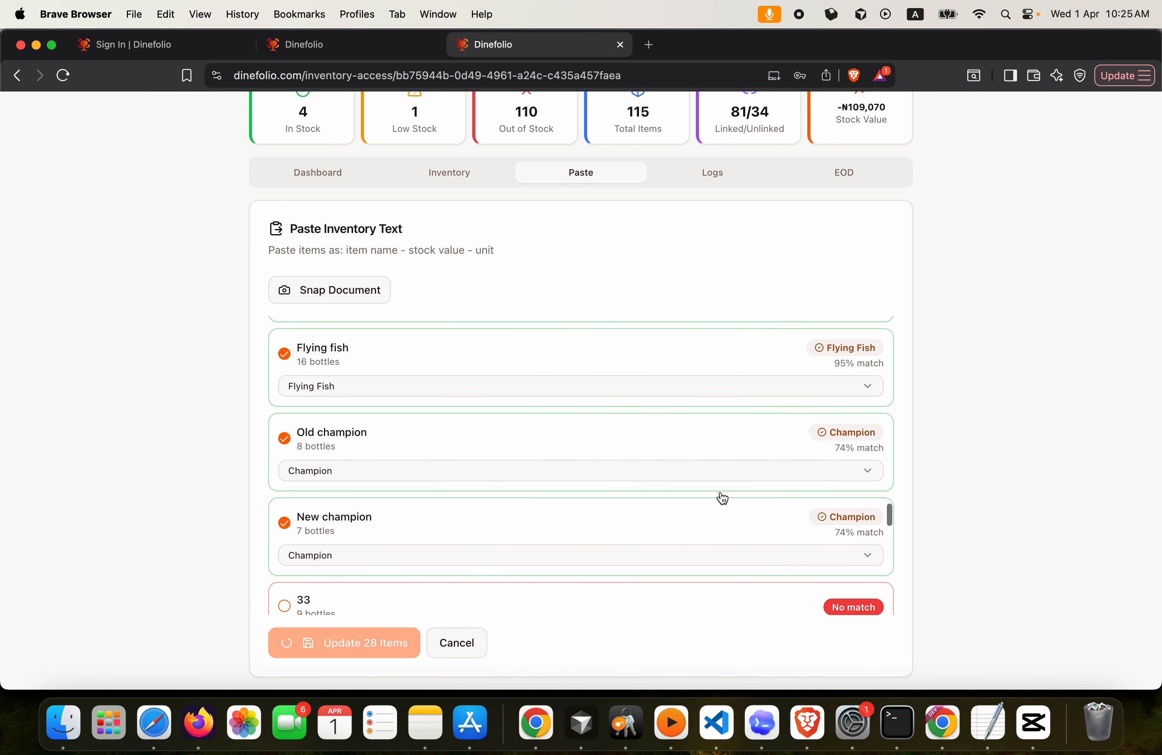
scroll(723, 498, up, 12)
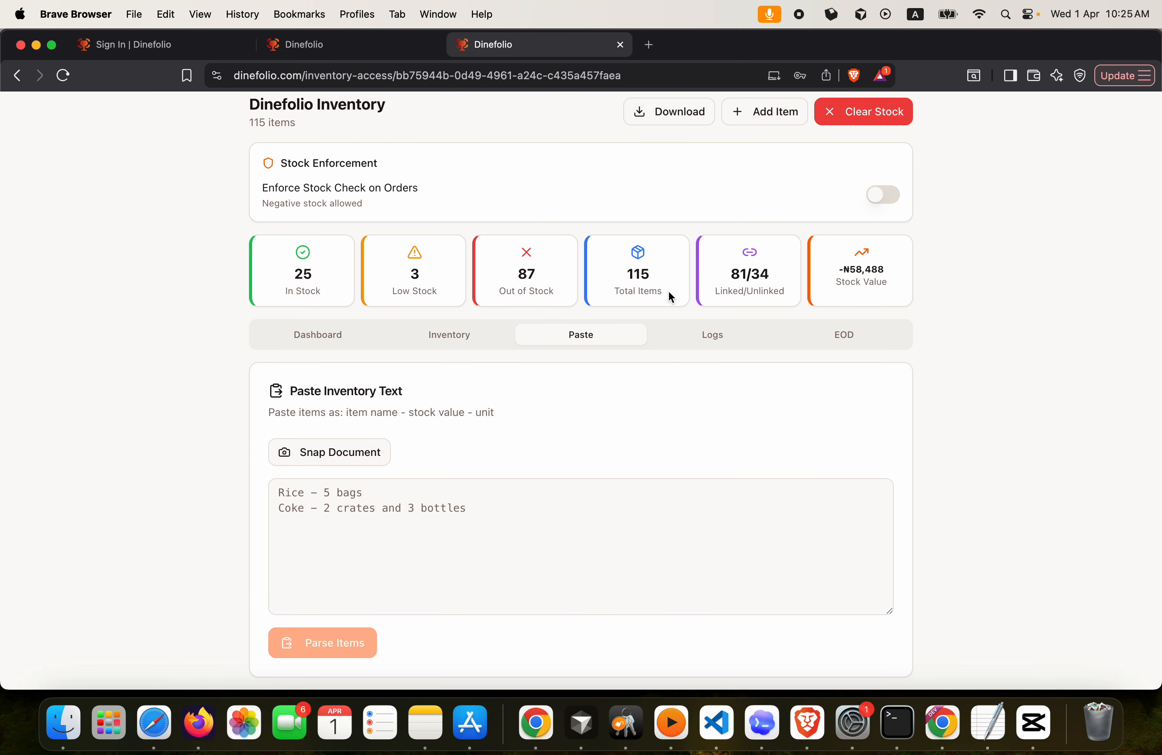
Review the loaded activity log, then view End of Day Stock, which shows no work periods
click(715, 342)
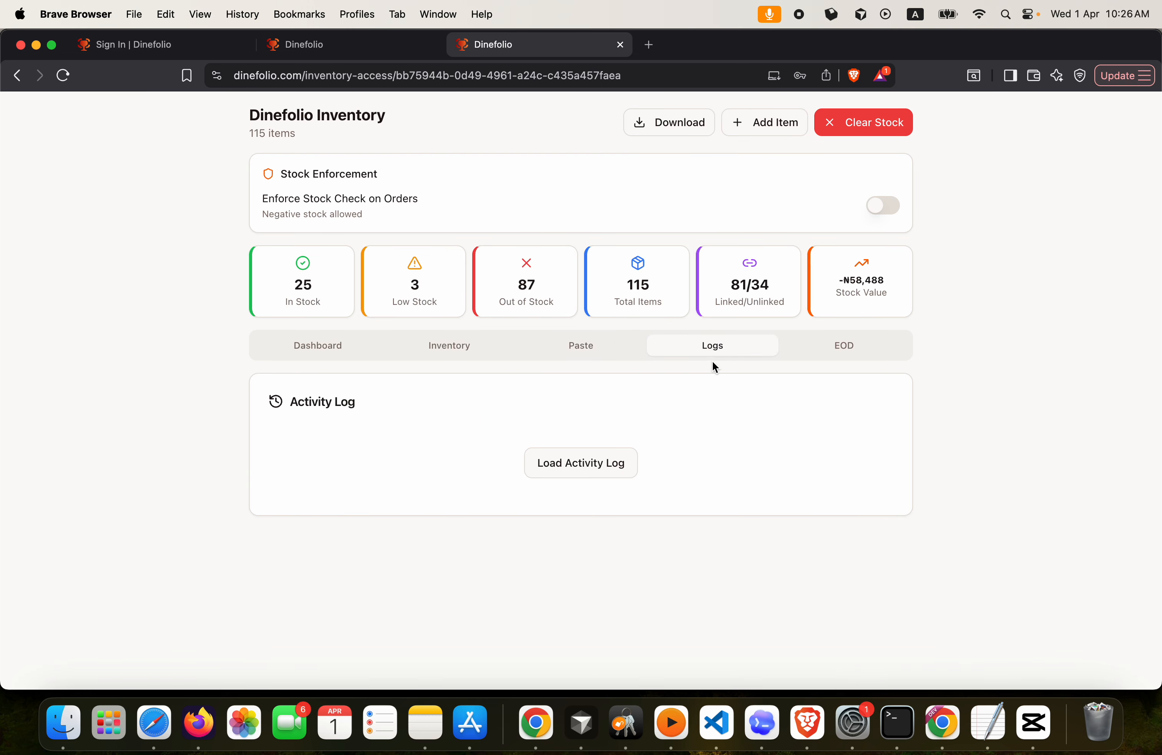
click(570, 469)
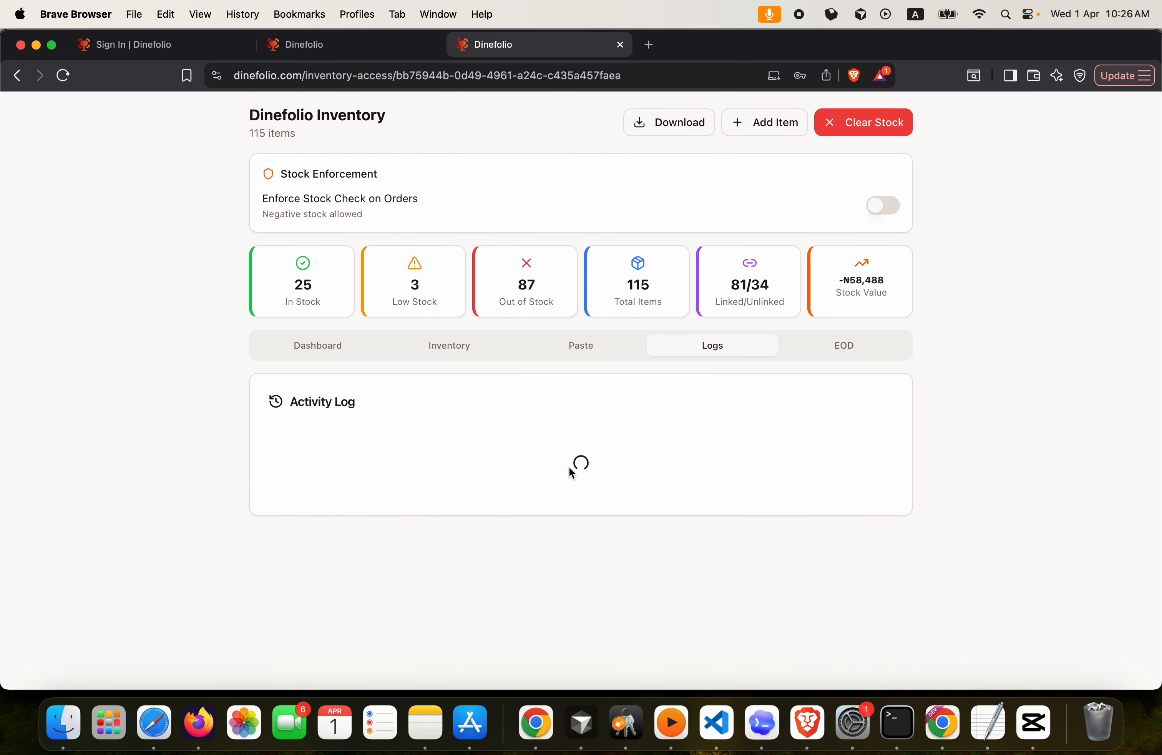
scroll(568, 467, down, 2)
scroll(568, 466, up, 2)
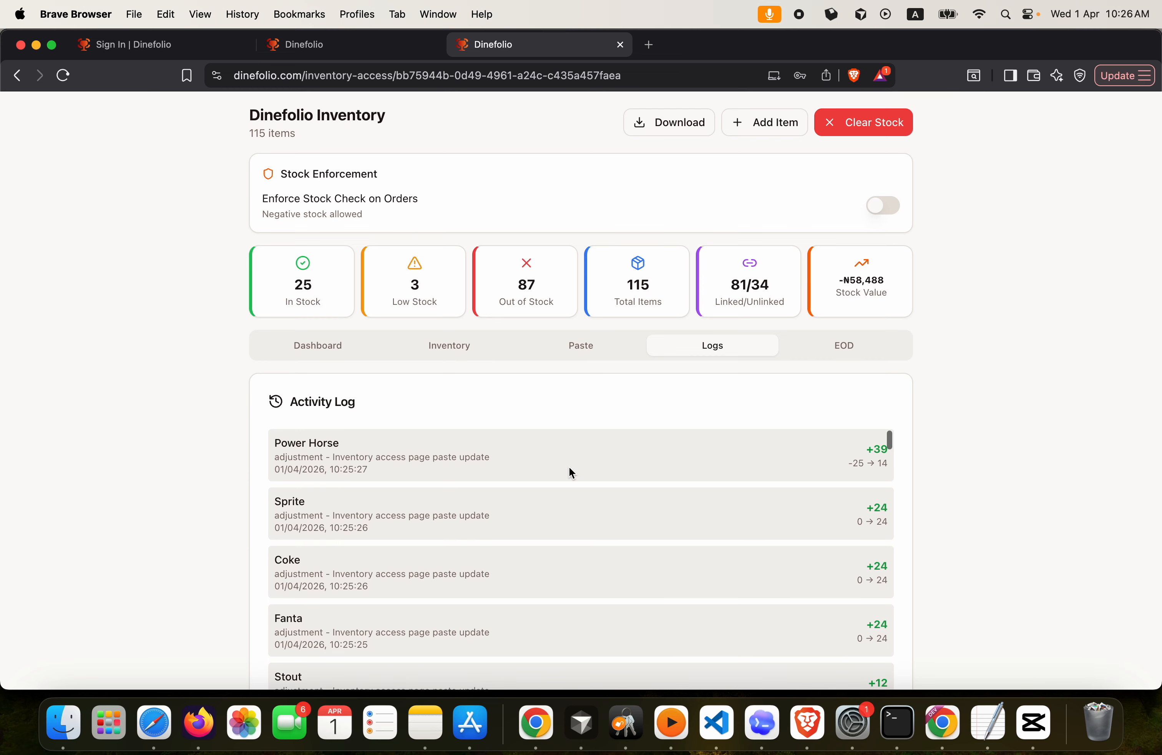
scroll(544, 382, down, 3)
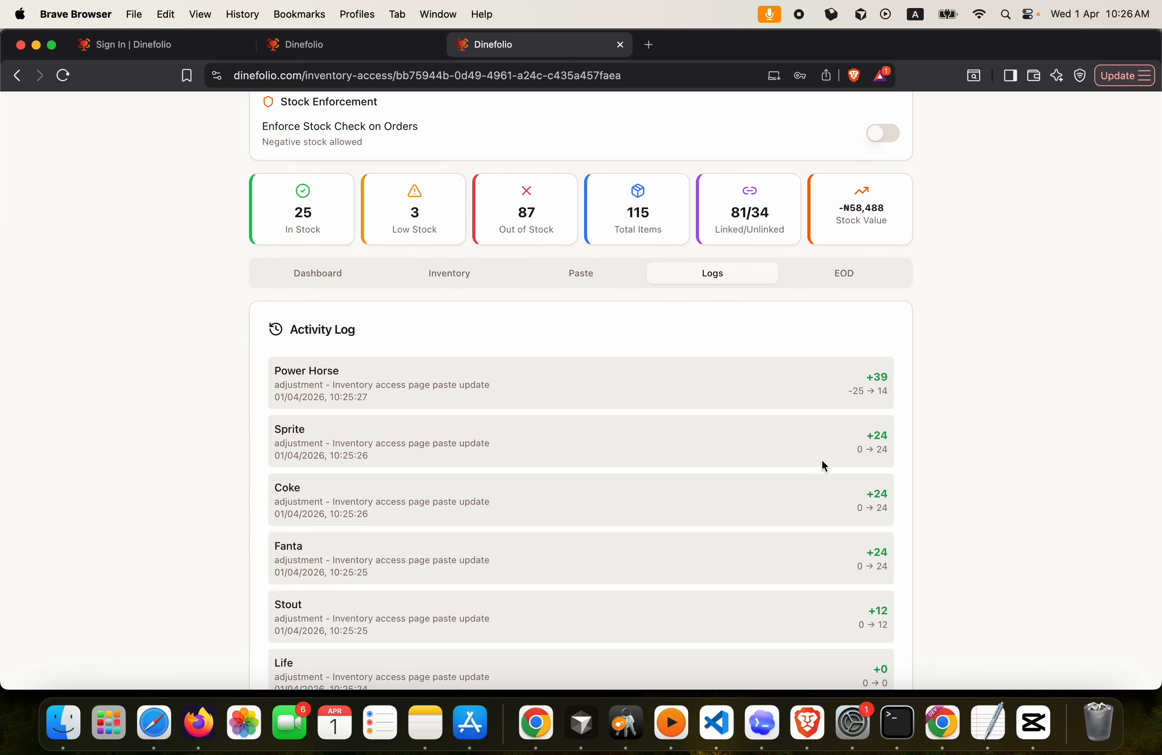
scroll(813, 461, down, 5)
scroll(811, 457, down, 10)
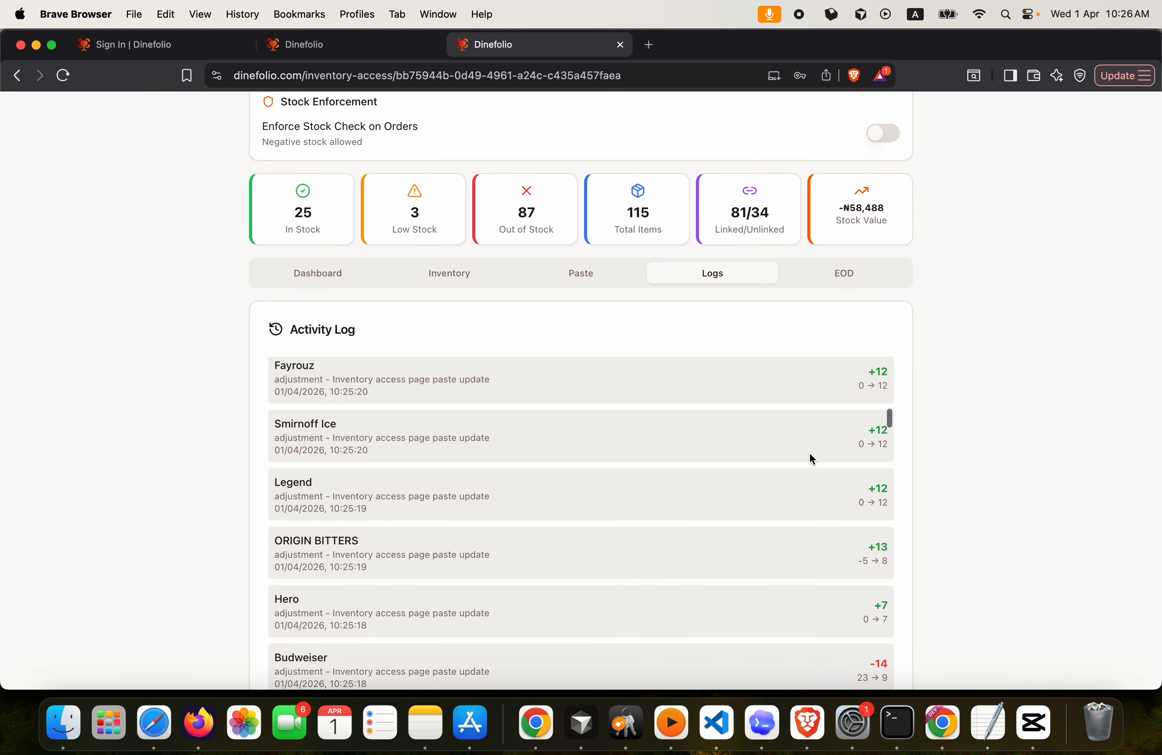
scroll(508, 403, down, 5)
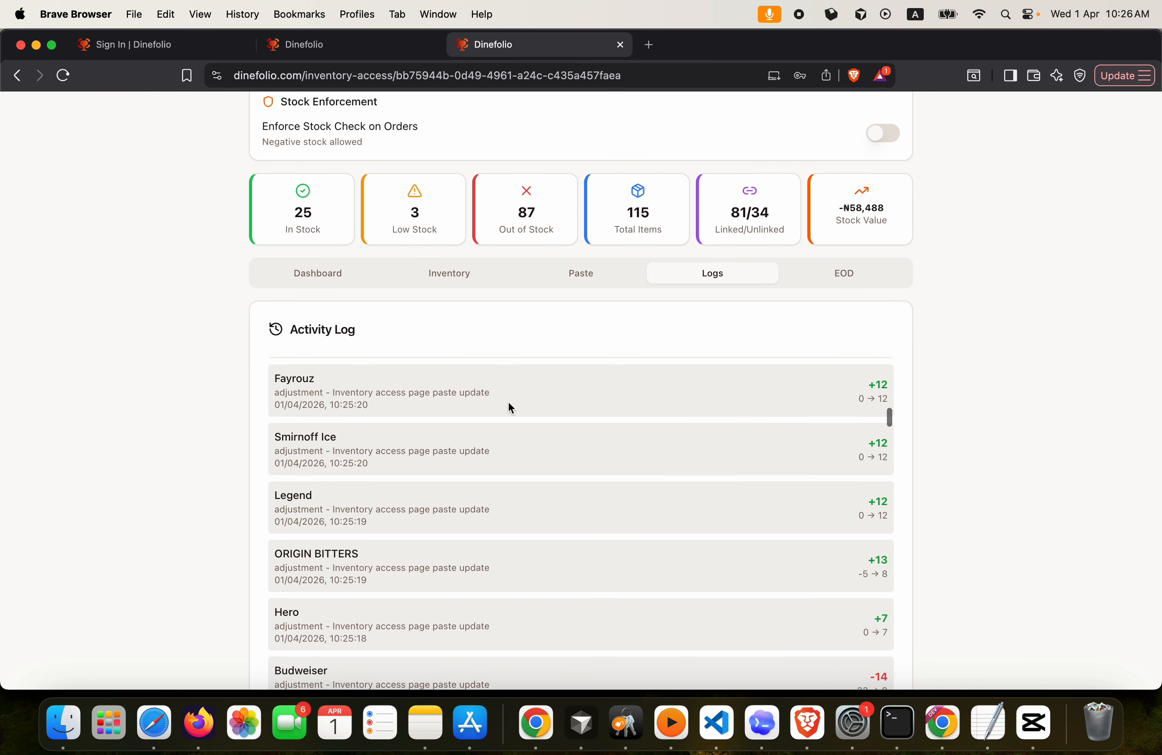
scroll(509, 401, up, 15)
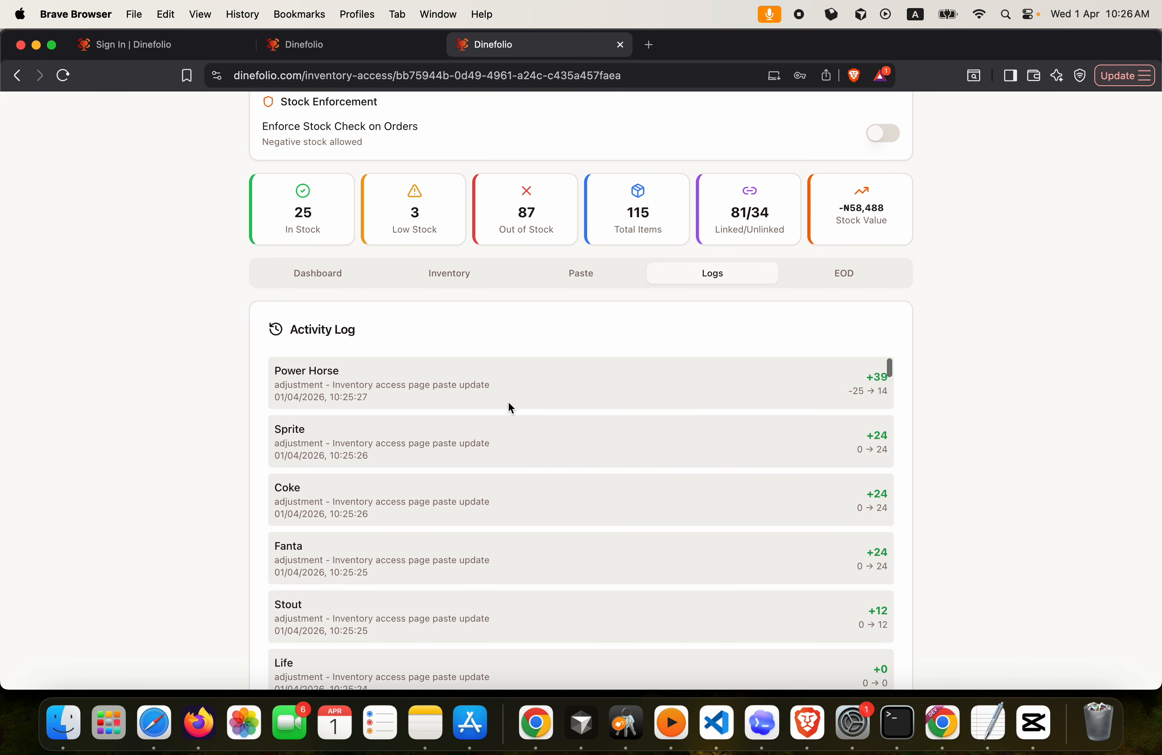
click(828, 278)
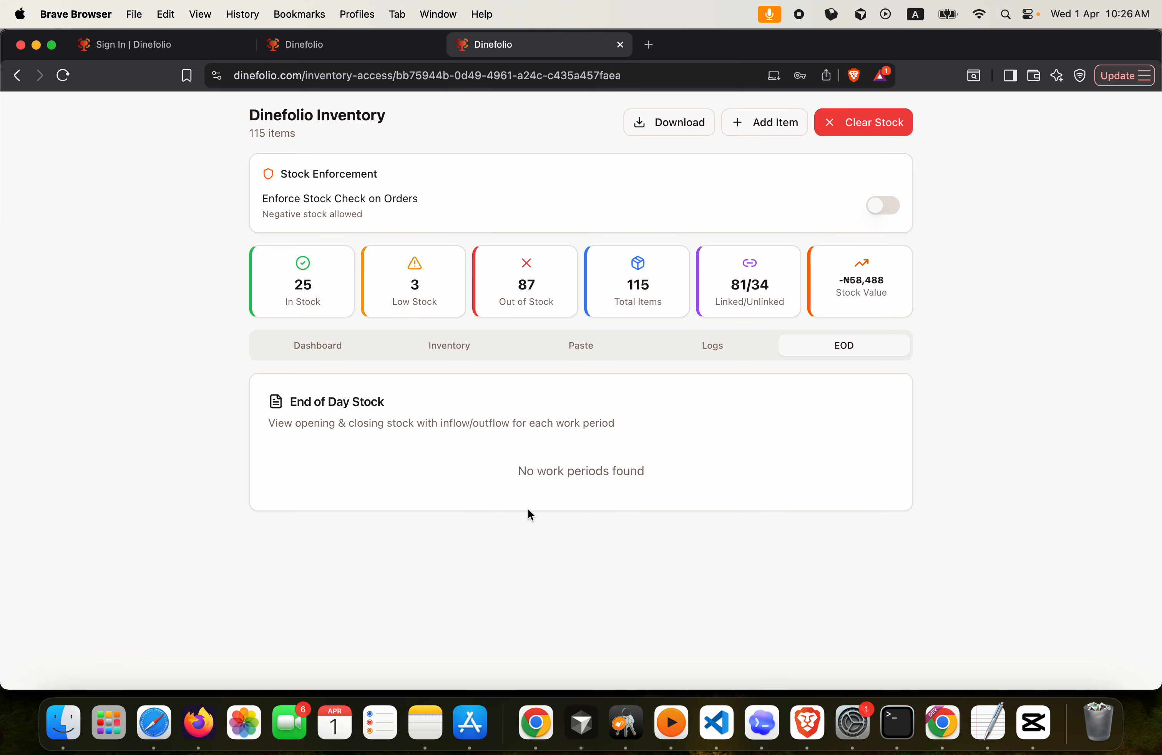
Review the EOD summary, paste view, inventory list and stock-status dashboard, finishing on the Activity Log
click(713, 345)
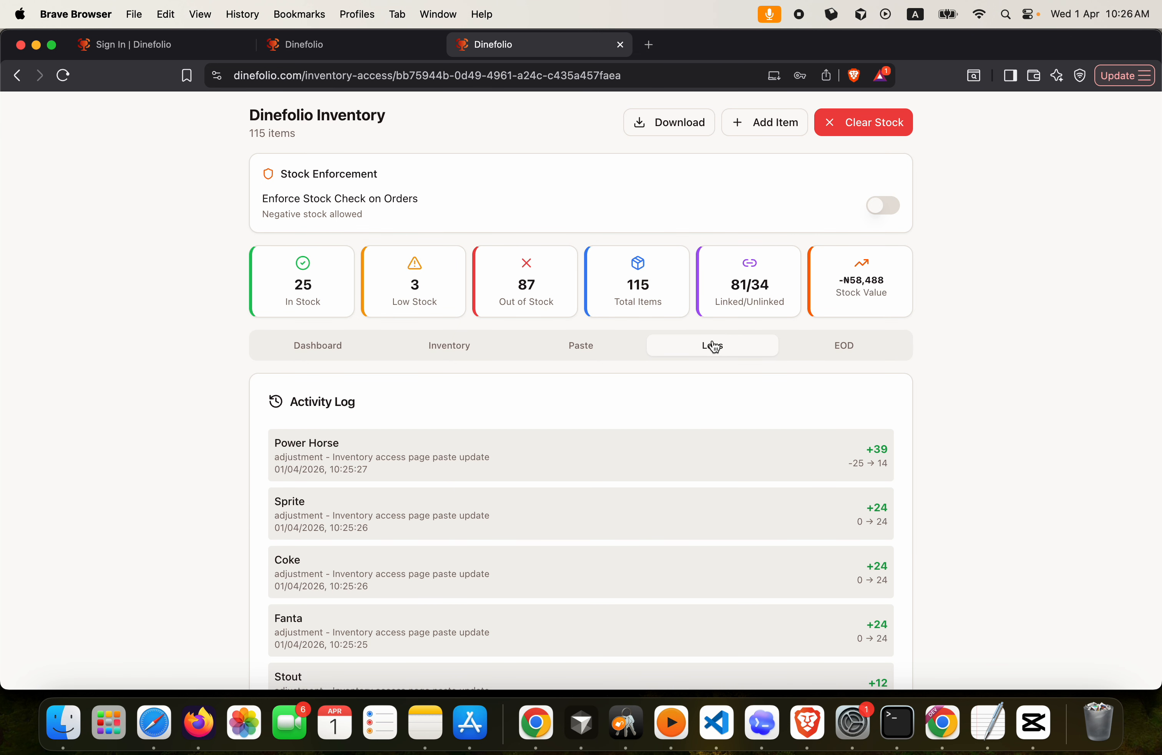
click(837, 358)
click(563, 344)
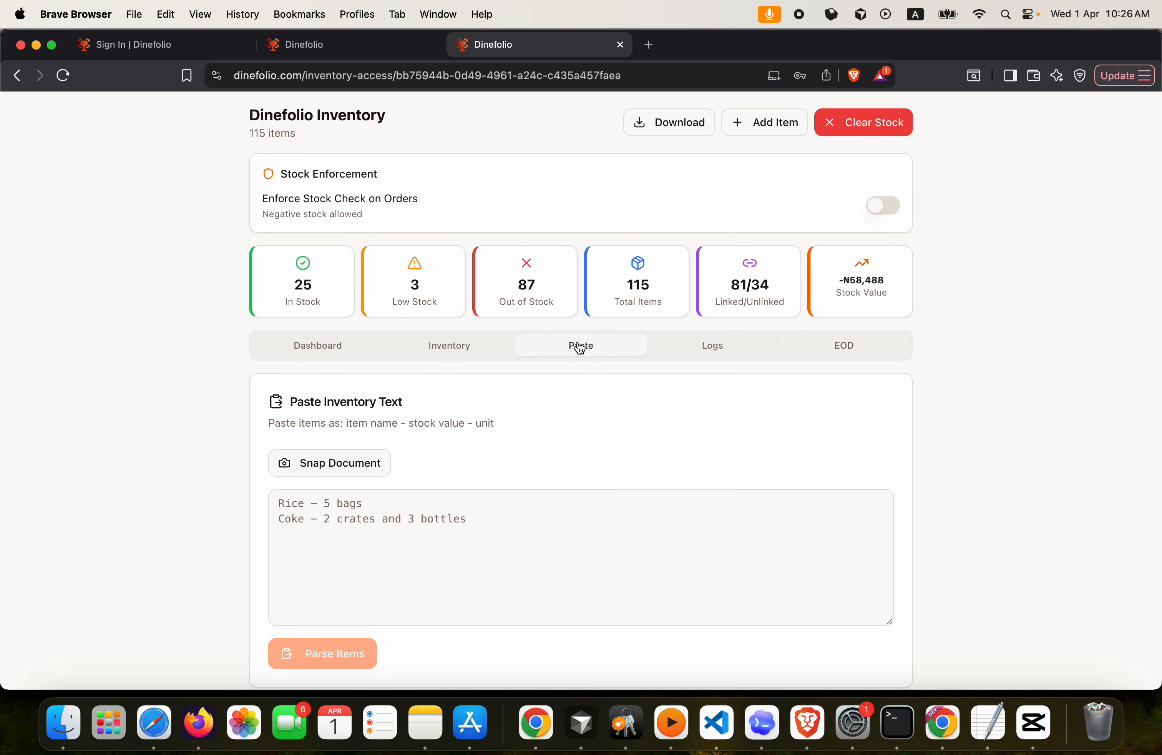
click(449, 354)
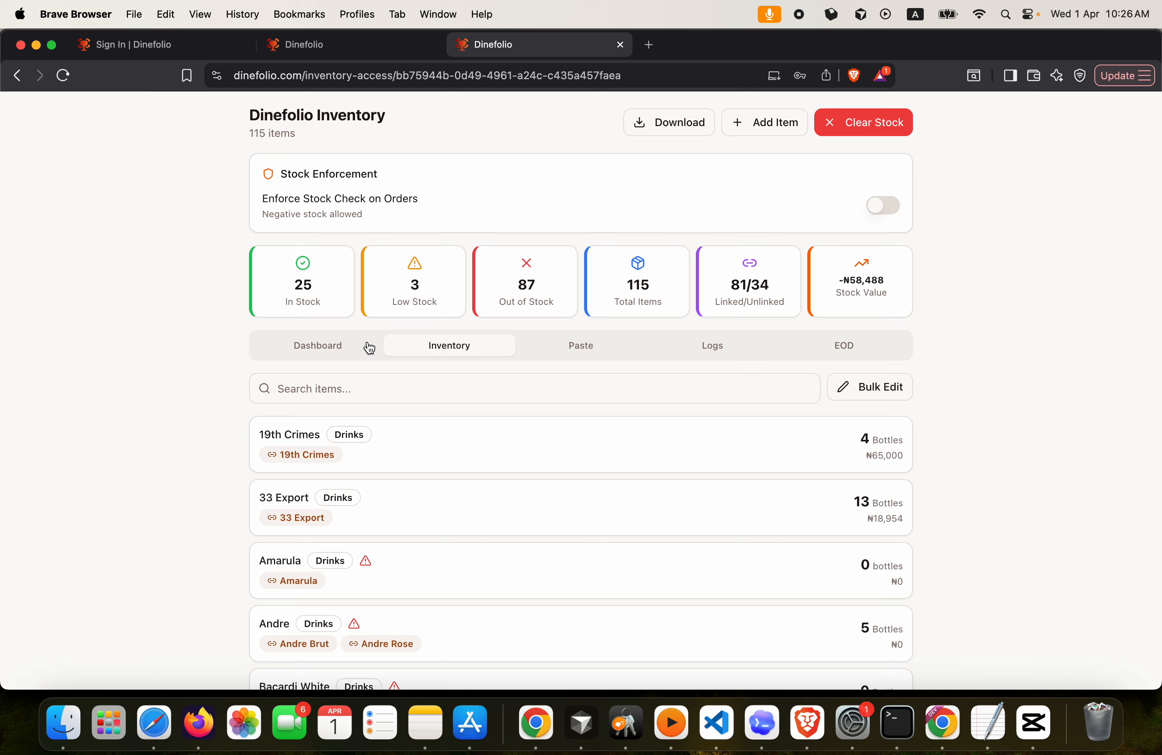
click(342, 350)
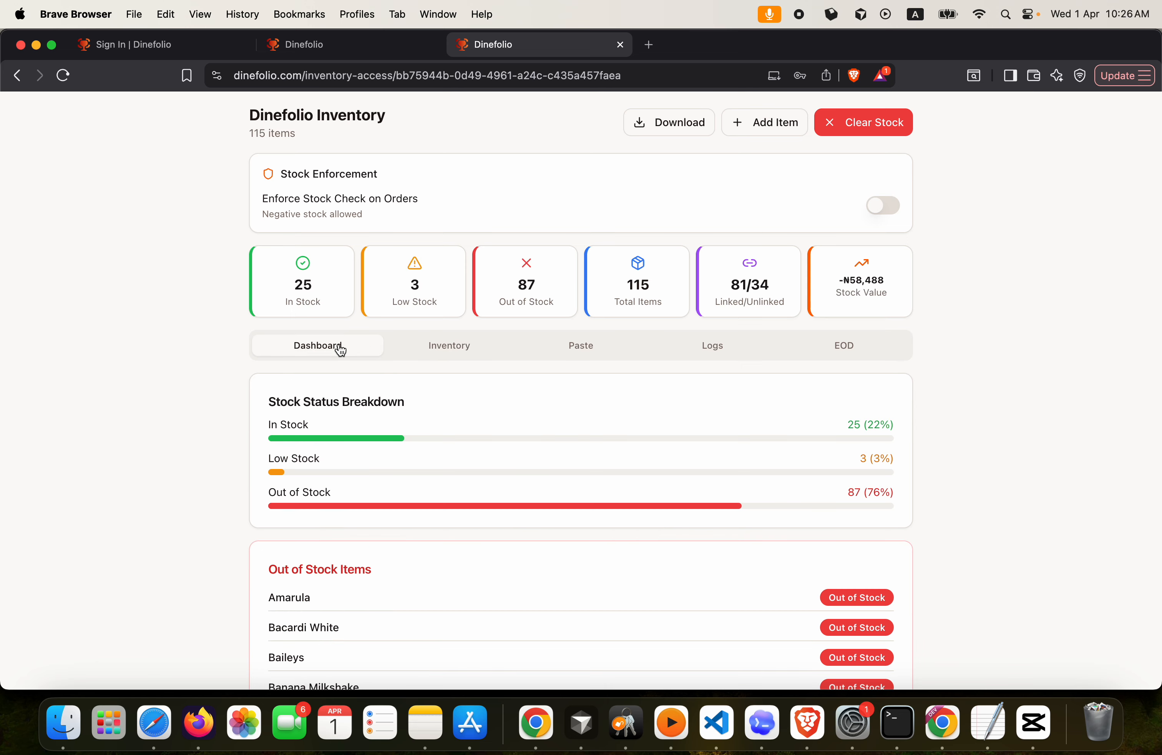
click(458, 352)
click(580, 353)
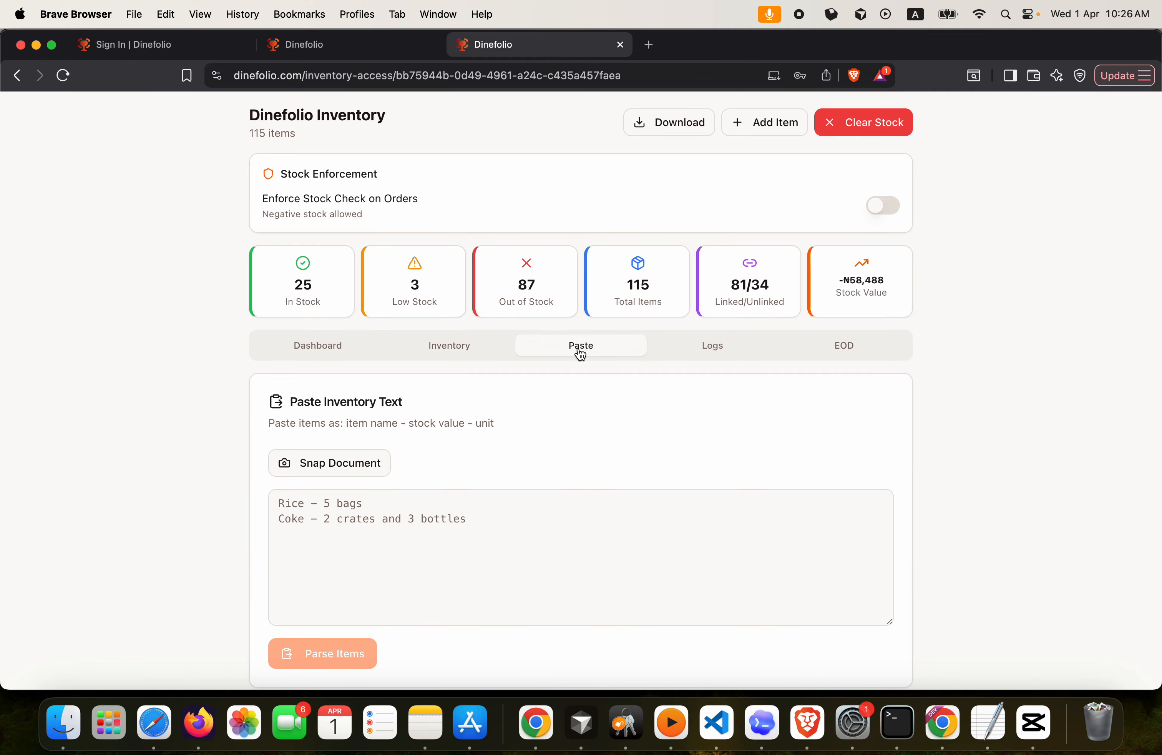
click(722, 353)
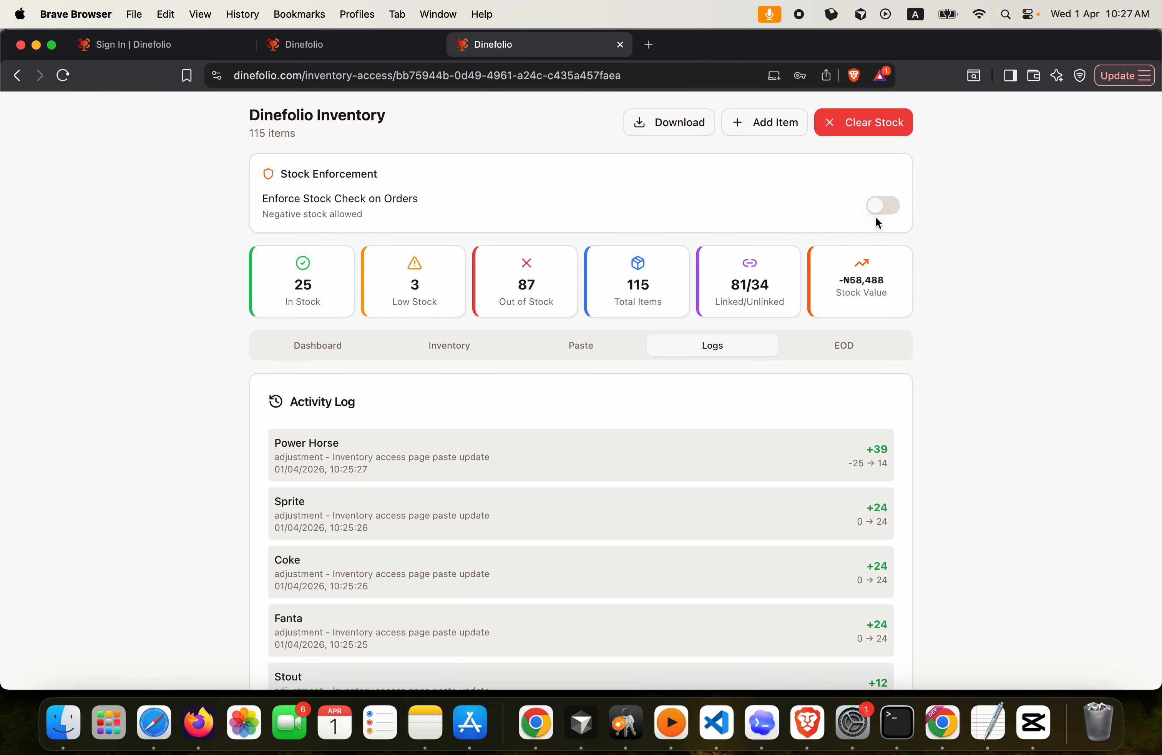
click(874, 122)
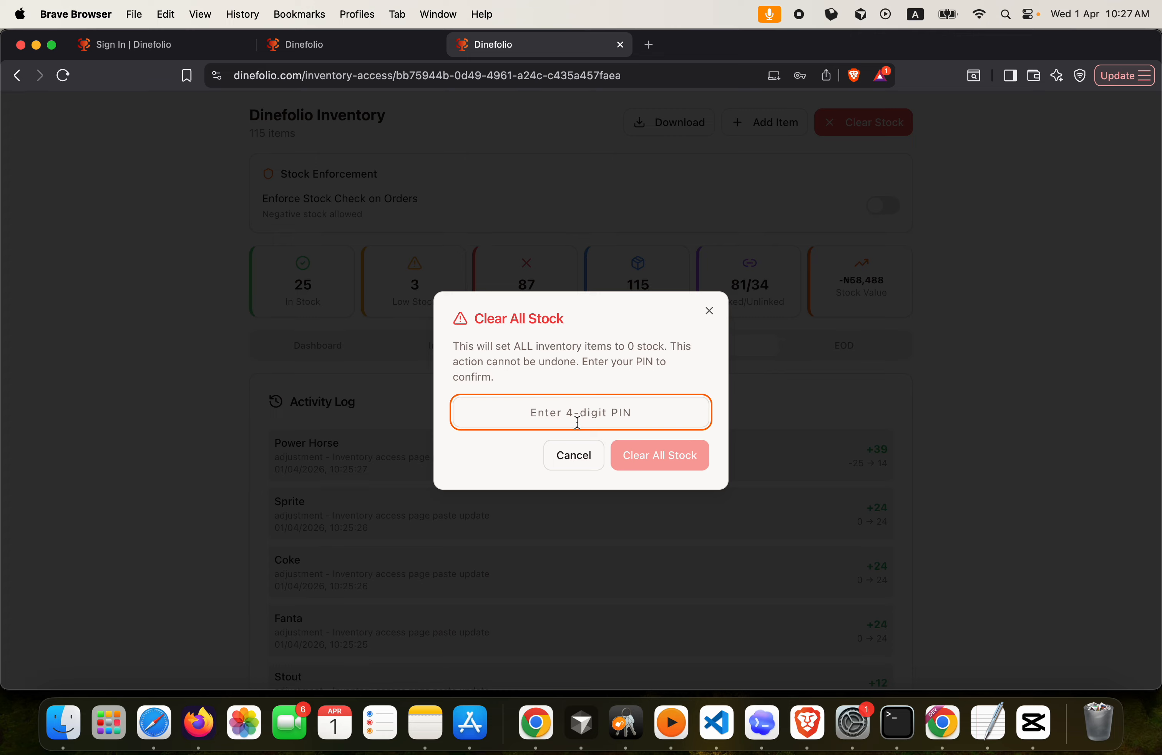
click(574, 455)
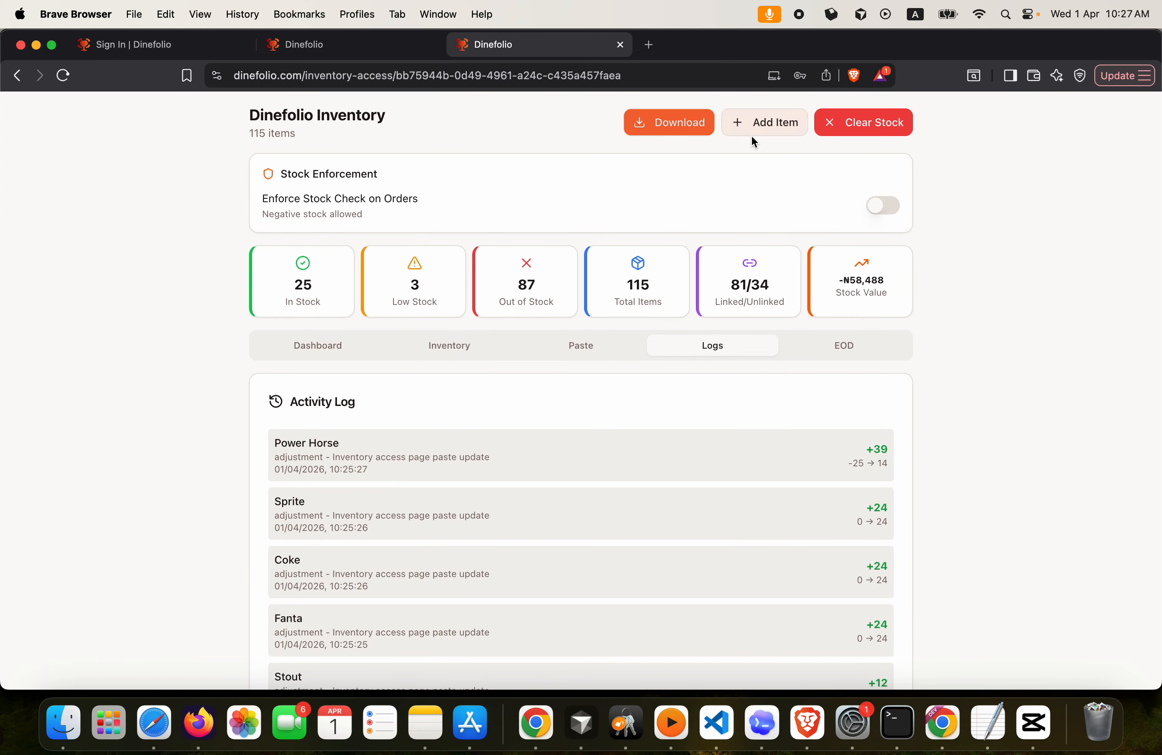
click(772, 129)
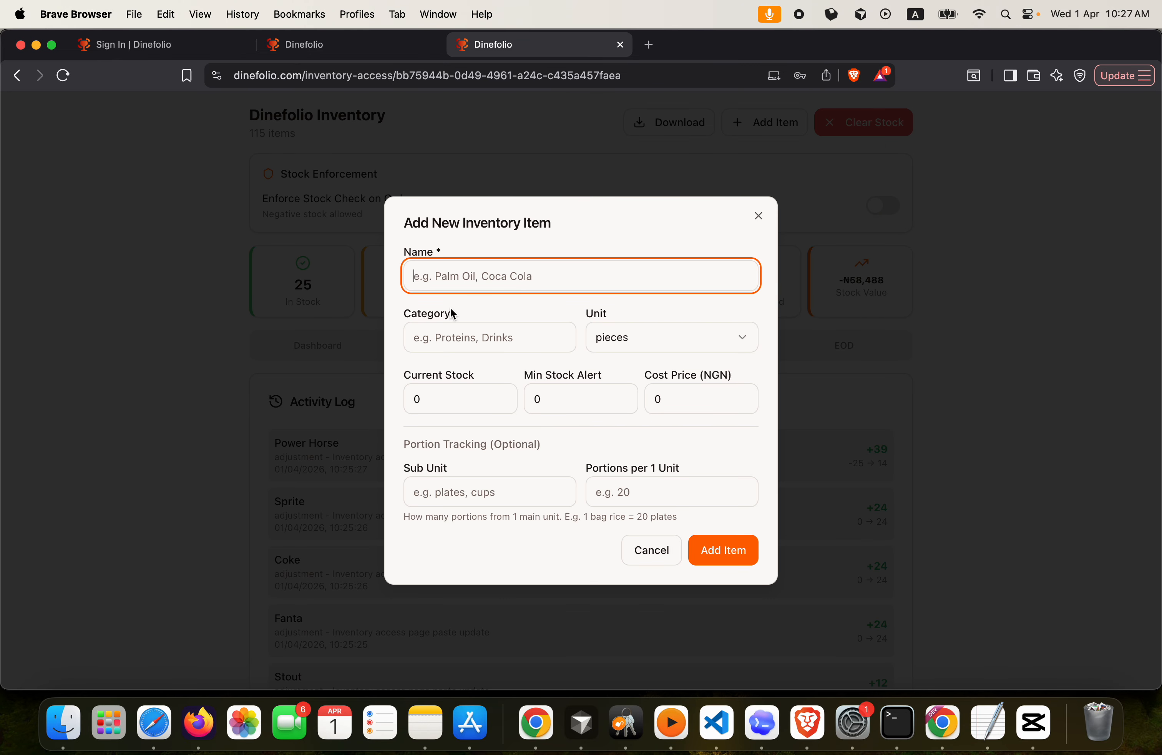
click(759, 216)
click(669, 124)
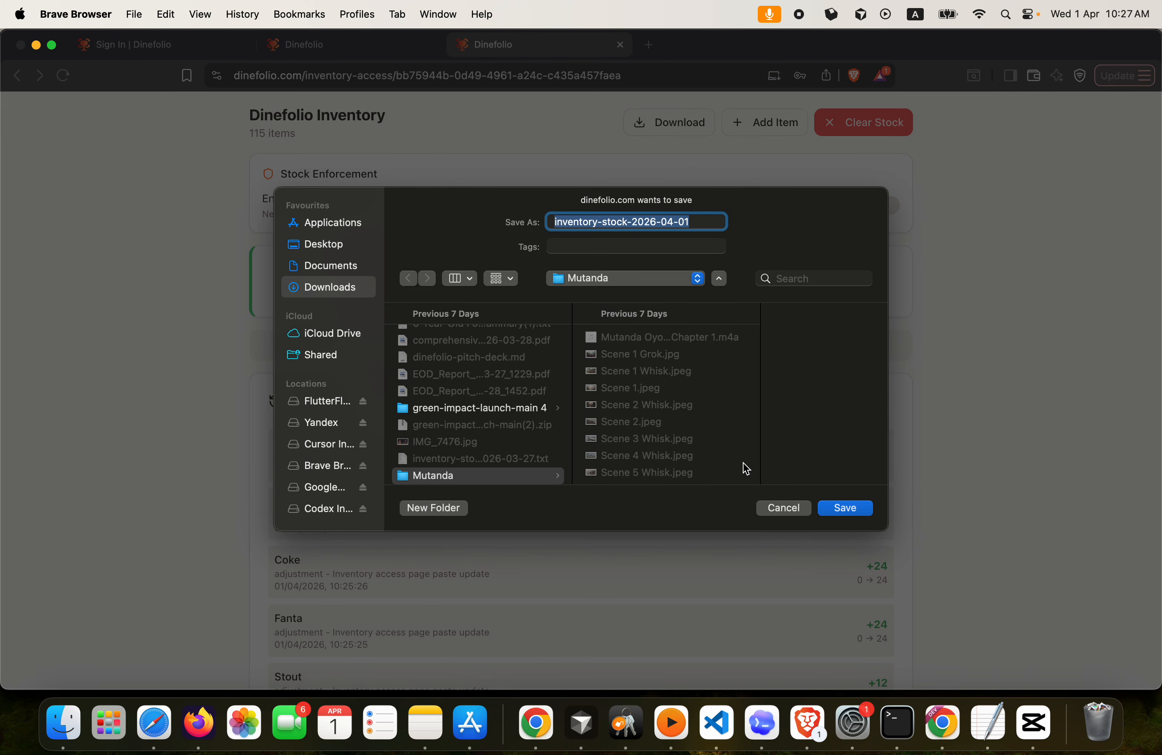
click(782, 509)
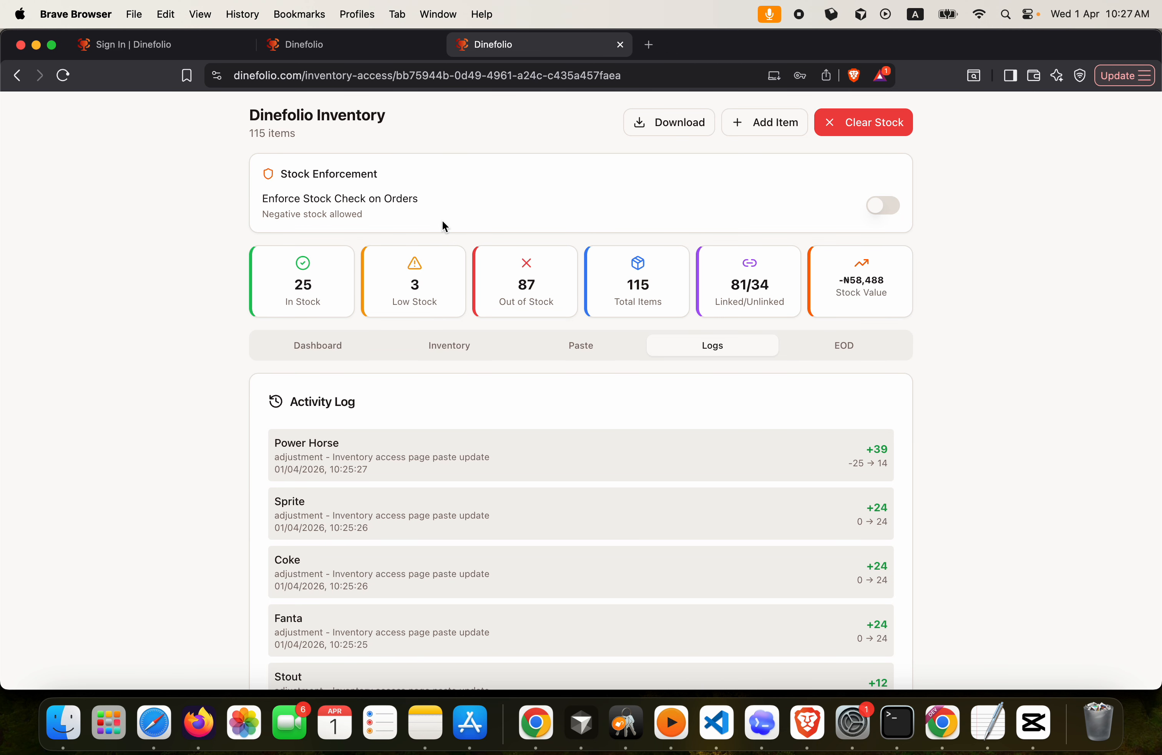
scroll(677, 407, down, 3)
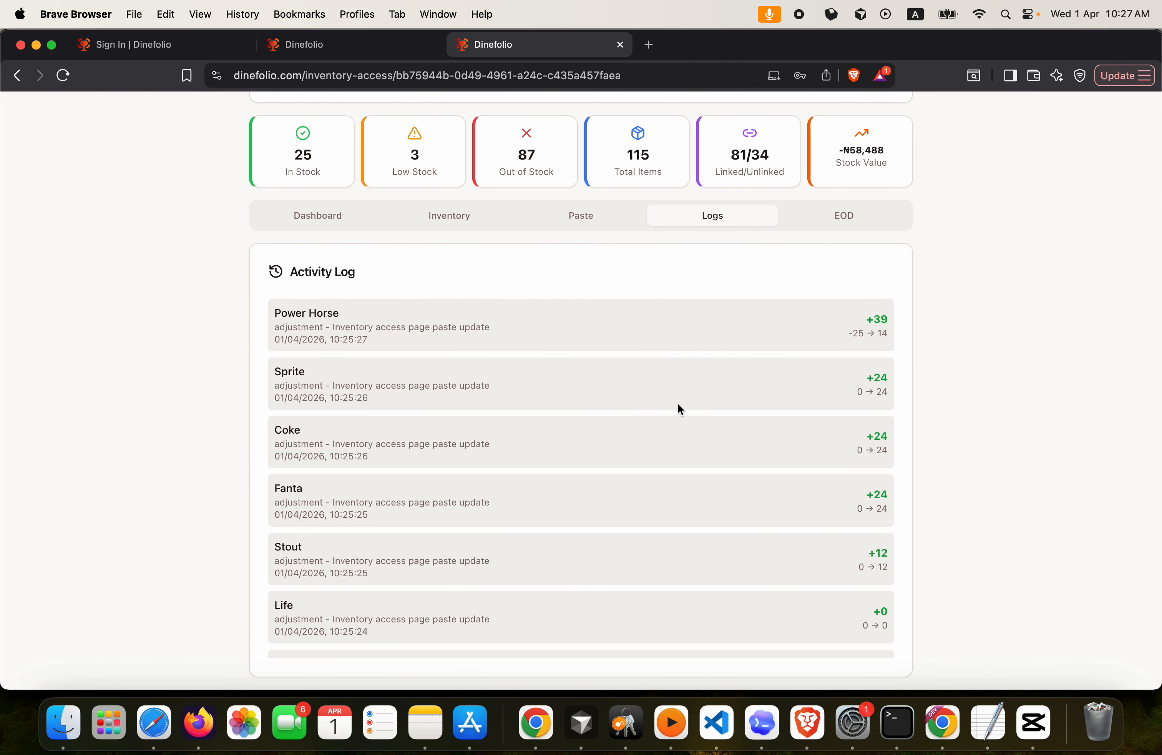
scroll(677, 404, down, 15)
scroll(679, 406, up, 18)
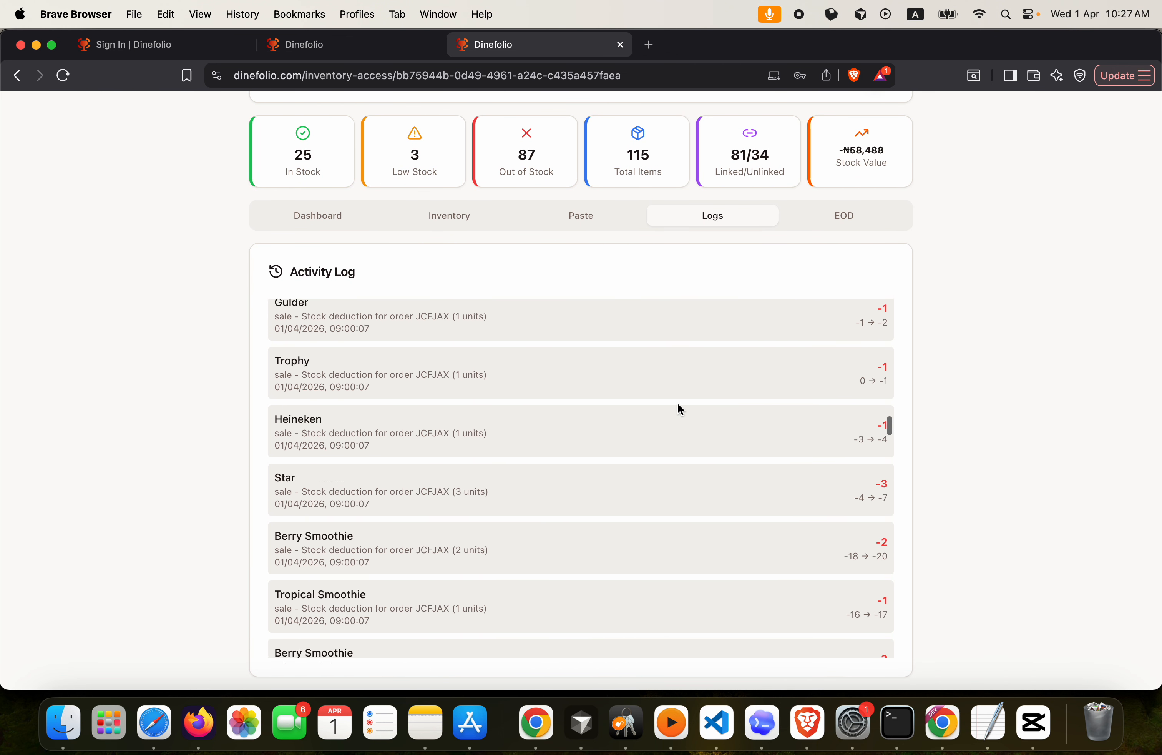